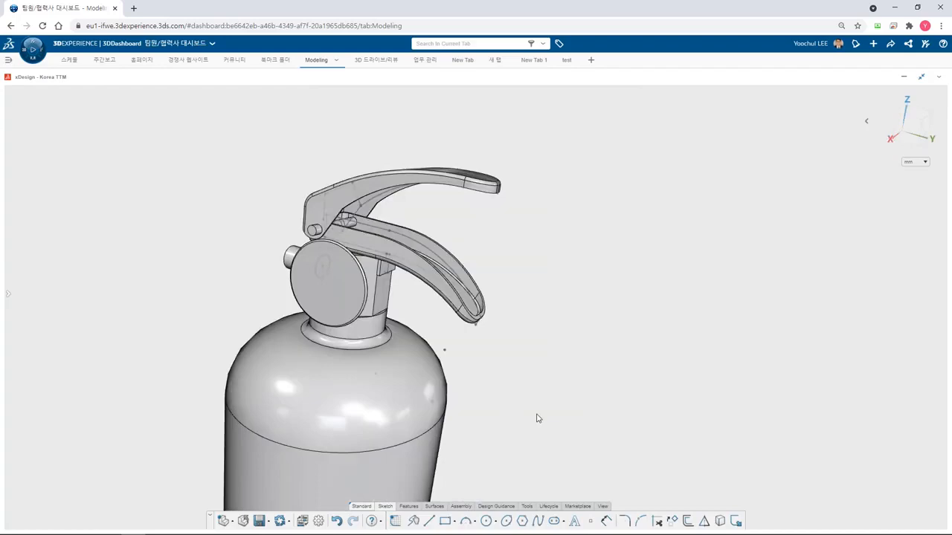
# Sweep the ring along its circular path on the valve, and sweep the hose from the outlet as a new body.
pyautogui.moveTo(538, 419); pyautogui.dragTo(700, 456, button='middle')
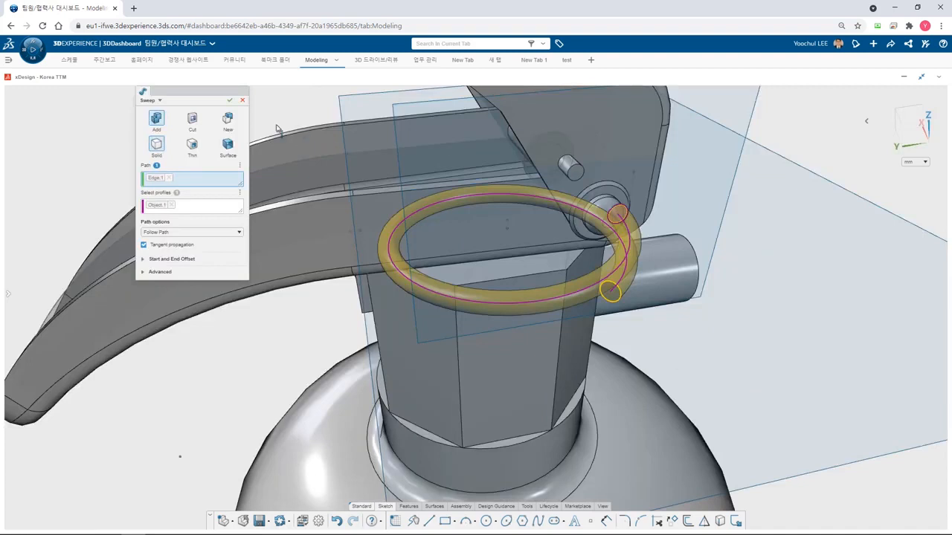
pyautogui.click(230, 100)
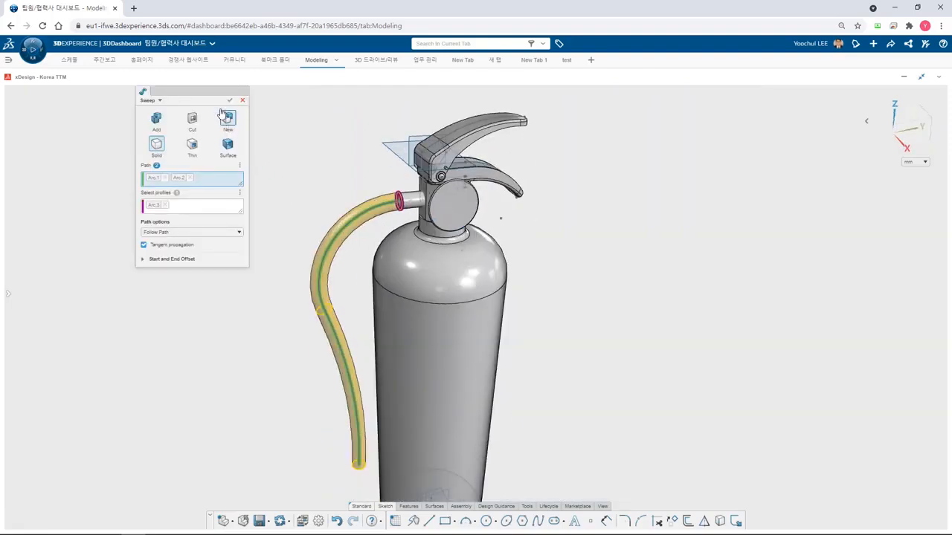
pyautogui.click(229, 104)
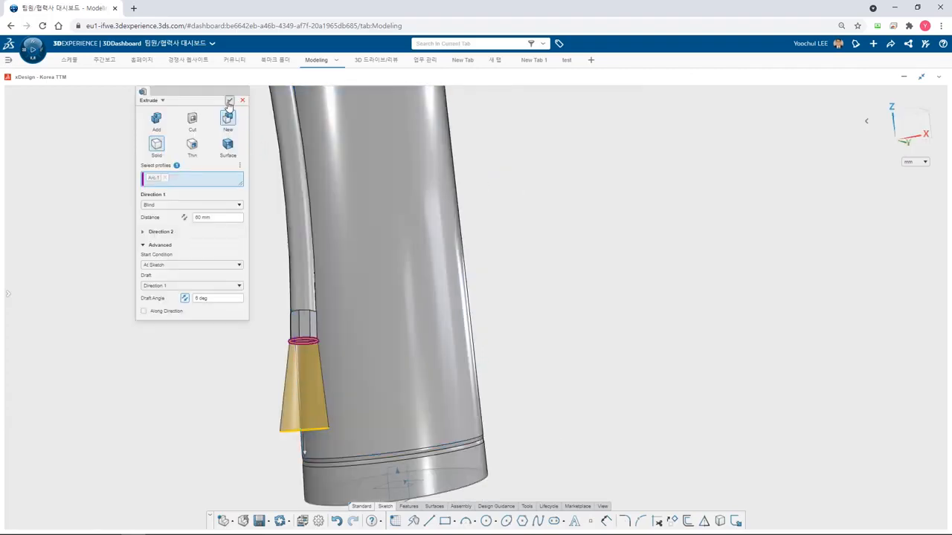
# Extrude the nozzle from the hose end 60 mm as a new body with a 6-degree draft, and save the model.
pyautogui.click(229, 103)
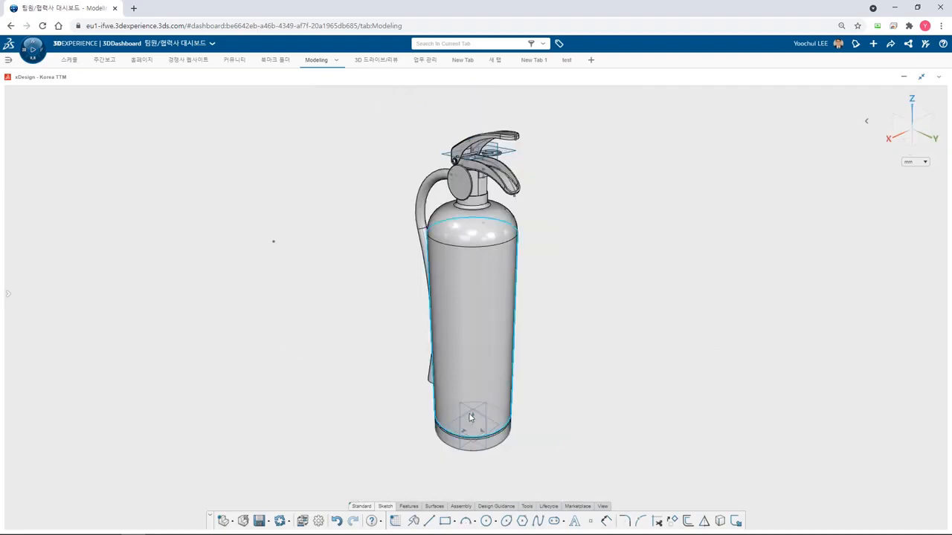
pyautogui.click(259, 521)
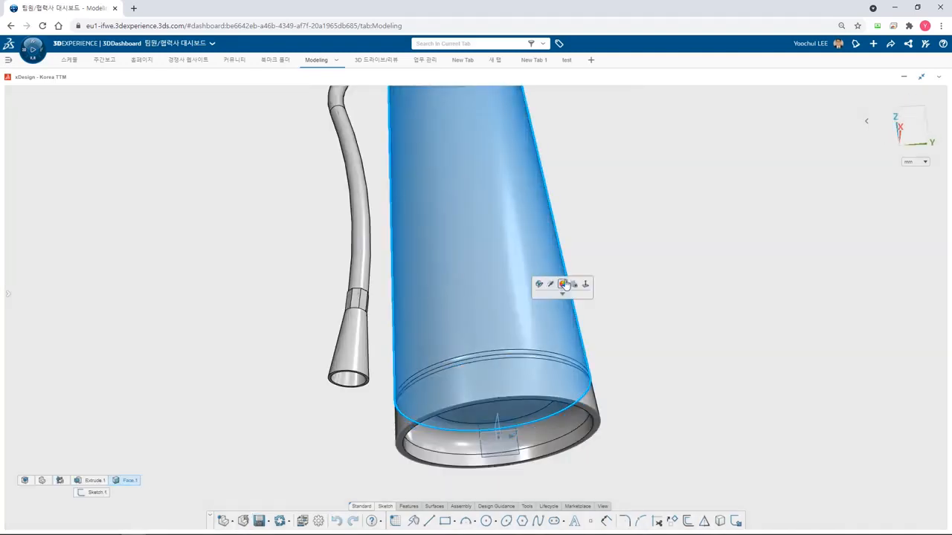
# Color the large cylindrical face of the extinguisher tank red.
pyautogui.click(565, 286)
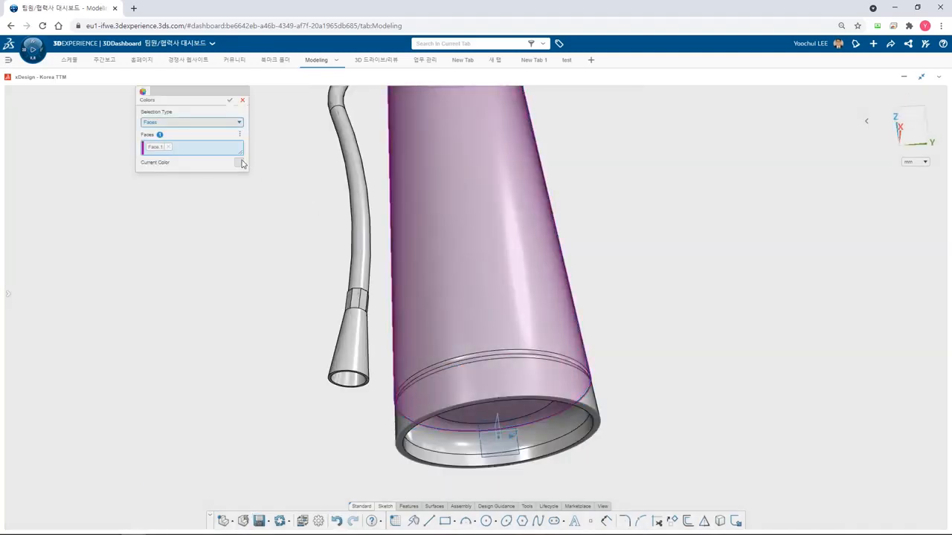
pyautogui.click(240, 163)
pyautogui.click(179, 230)
pyautogui.click(216, 258)
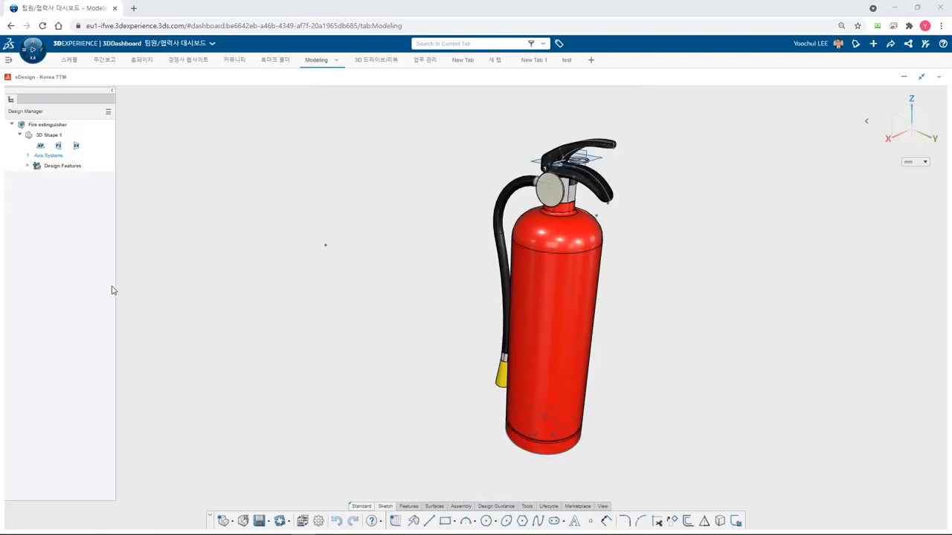
# Create a new assembly named Fireplug Box Assy from the fire extinguisher product.
pyautogui.click(52, 125)
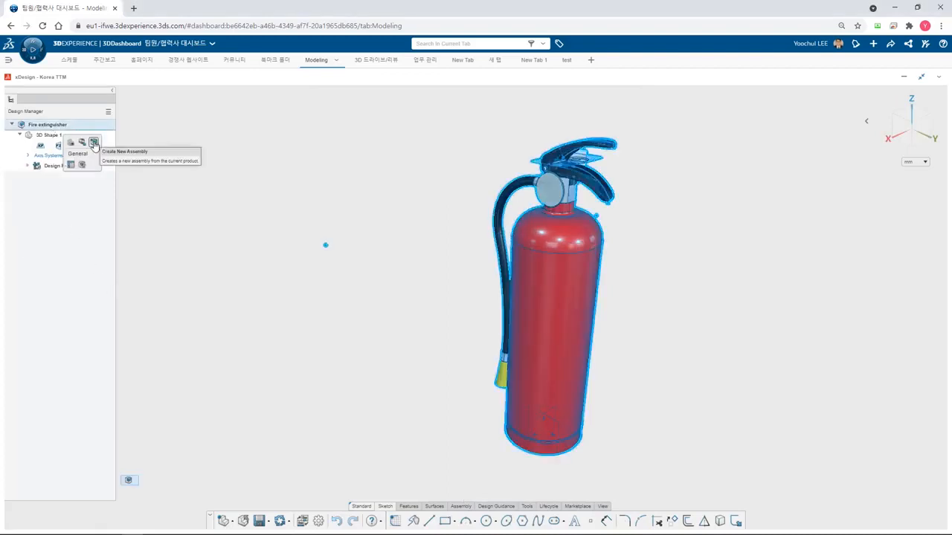
pyautogui.click(94, 143)
pyautogui.write('Fire e')
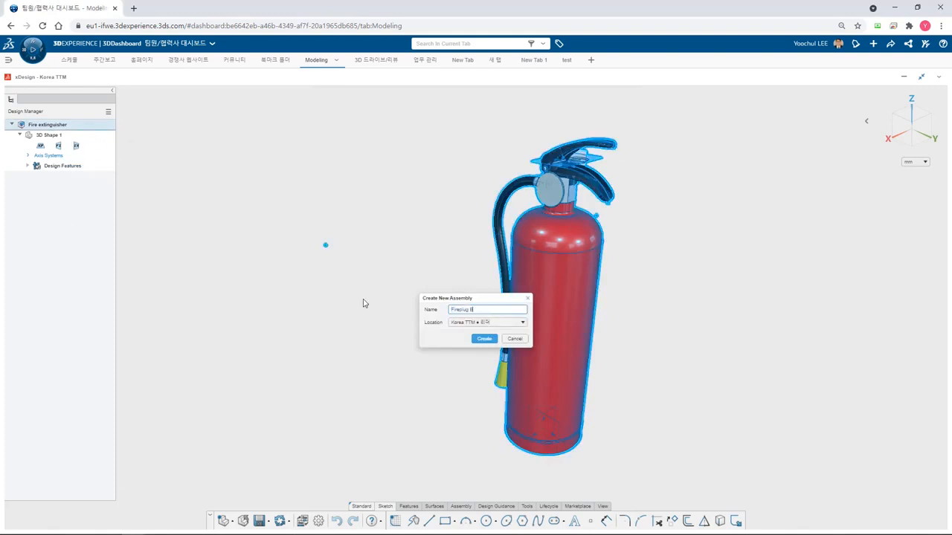
pyautogui.click(484, 338)
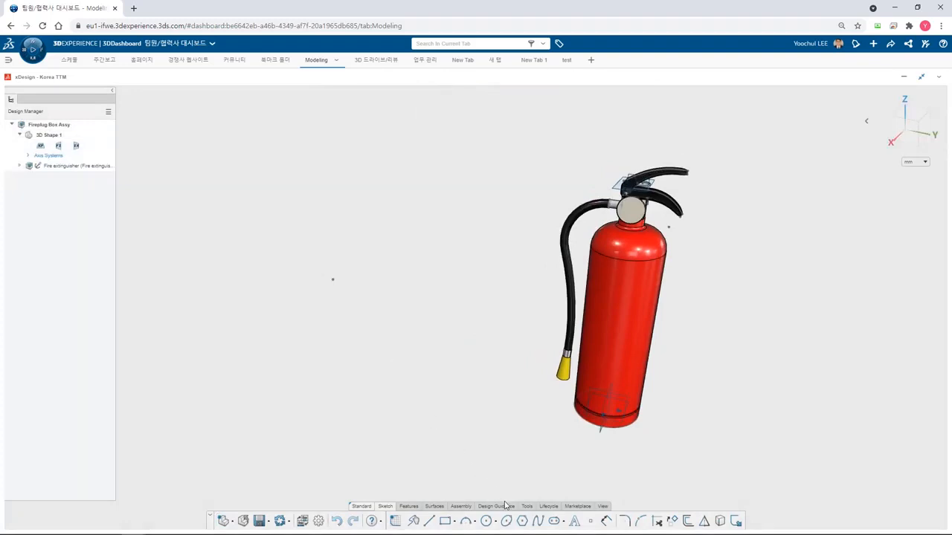
# Insert a new component named Fireplug box, placed at the origin and opened for editing.
pyautogui.click(460, 506)
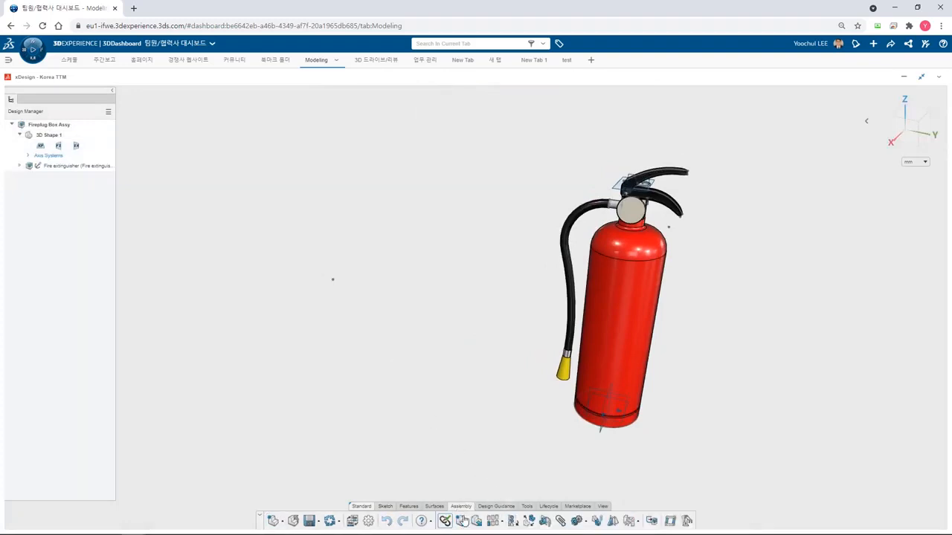
pyautogui.click(462, 521)
pyautogui.write('Fireplug bo')
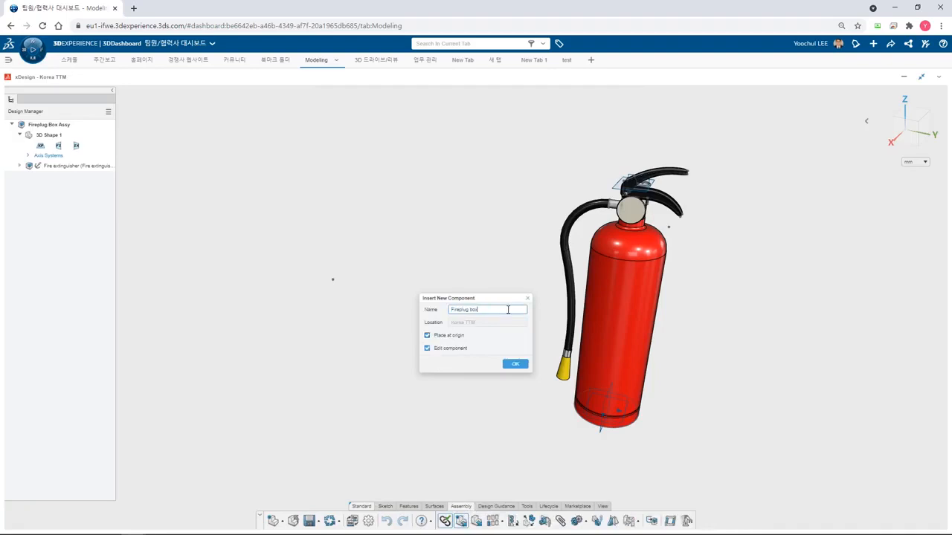
pyautogui.click(517, 363)
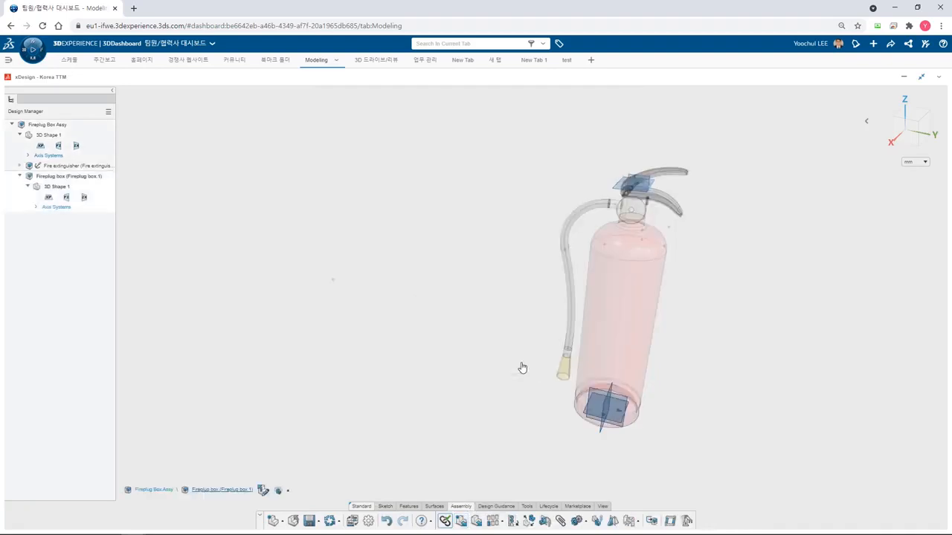
# Sketch a rectangle on the vertical YZ plane around the extinguisher, with its lower edge level with the origin.
pyautogui.click(913, 133)
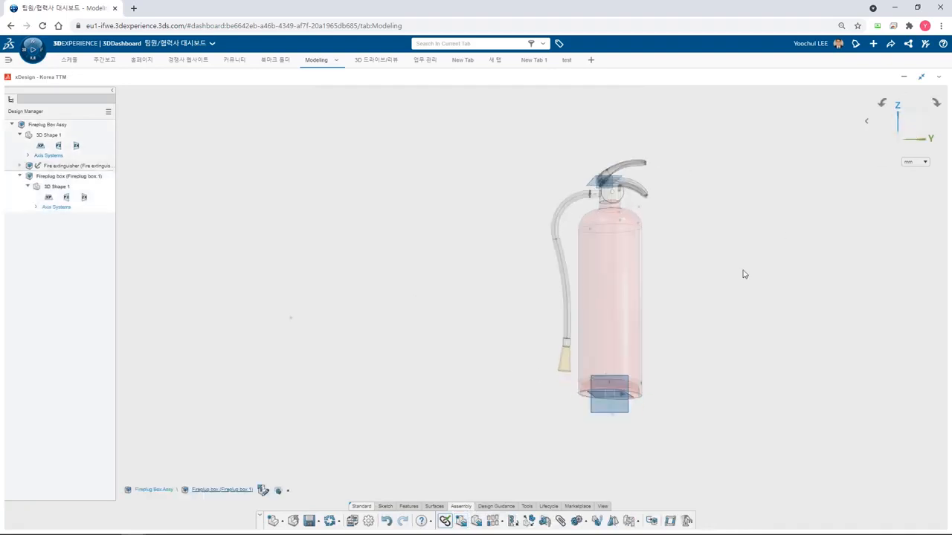
pyautogui.scroll(4, 738, 283)
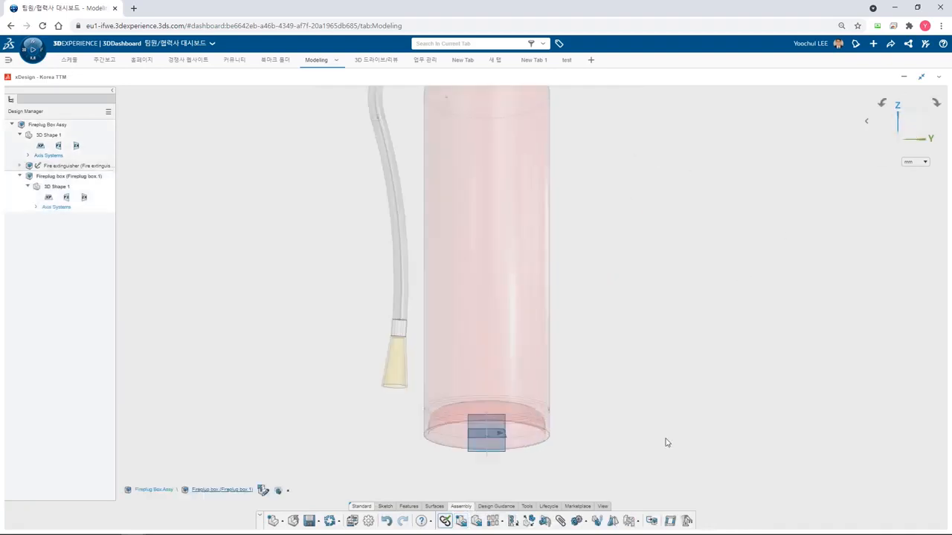
pyautogui.click(504, 421)
pyautogui.click(521, 386)
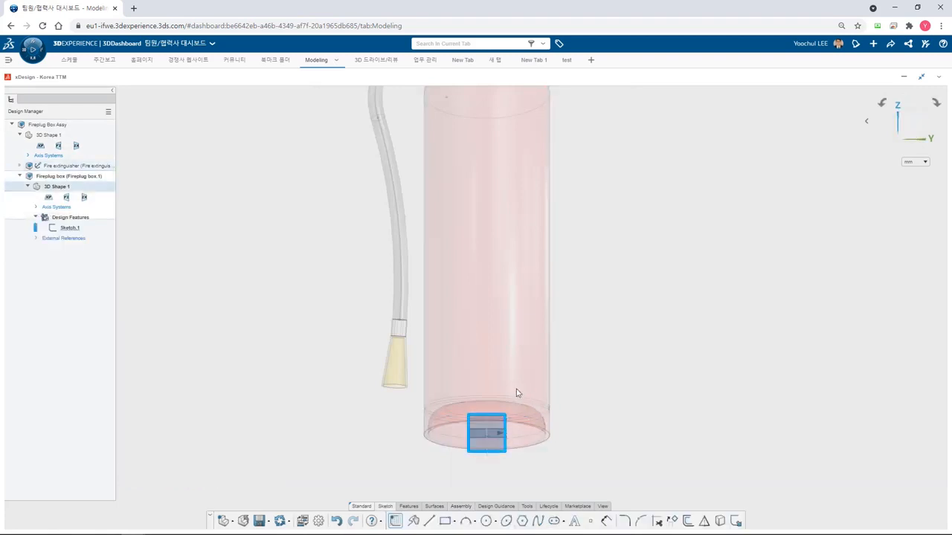
pyautogui.click(446, 521)
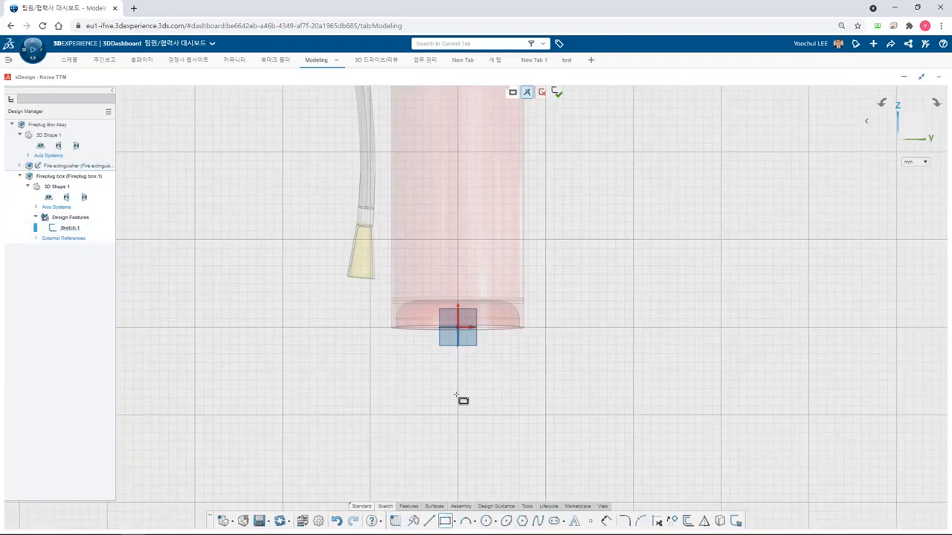
pyautogui.moveTo(292, 328)
pyautogui.mouseDown()
pyautogui.moveTo(913, 132)
pyautogui.moveTo(606, 104)
pyautogui.mouseUp()
pyautogui.press('Escape')
# Dimension the rectangle to 600 mm wide and 800 mm high.
pyautogui.click(551, 328)
pyautogui.click(446, 357)
pyautogui.write('600')
pyautogui.press('Return')
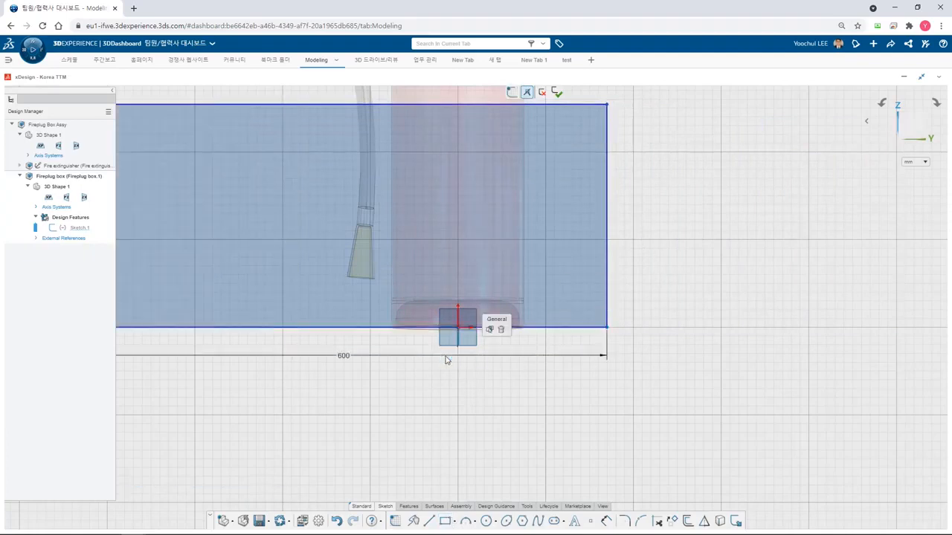
pyautogui.click(609, 232)
pyautogui.click(630, 216)
pyautogui.write('800')
pyautogui.press('Return')
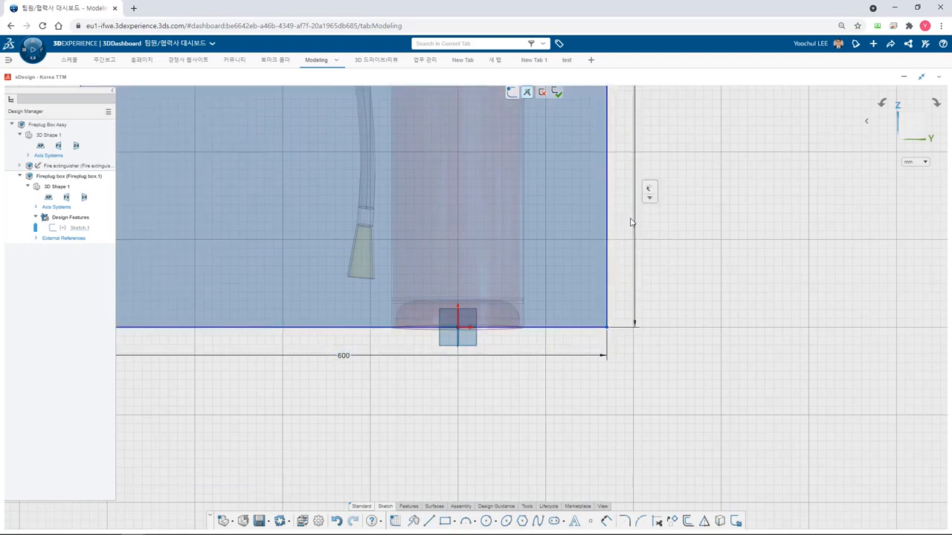
# Constrain the midpoint of the rectangle's lower edge to the origin and finish the sketch.
pyautogui.click(301, 329)
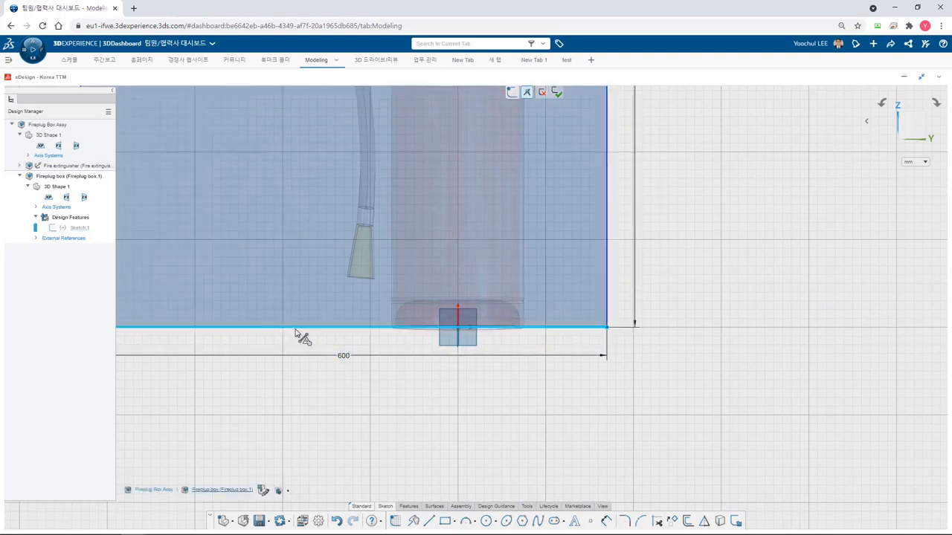
pyautogui.keyDown('ctrl'); pyautogui.click(458, 328); pyautogui.keyUp('ctrl')
pyautogui.click(486, 294)
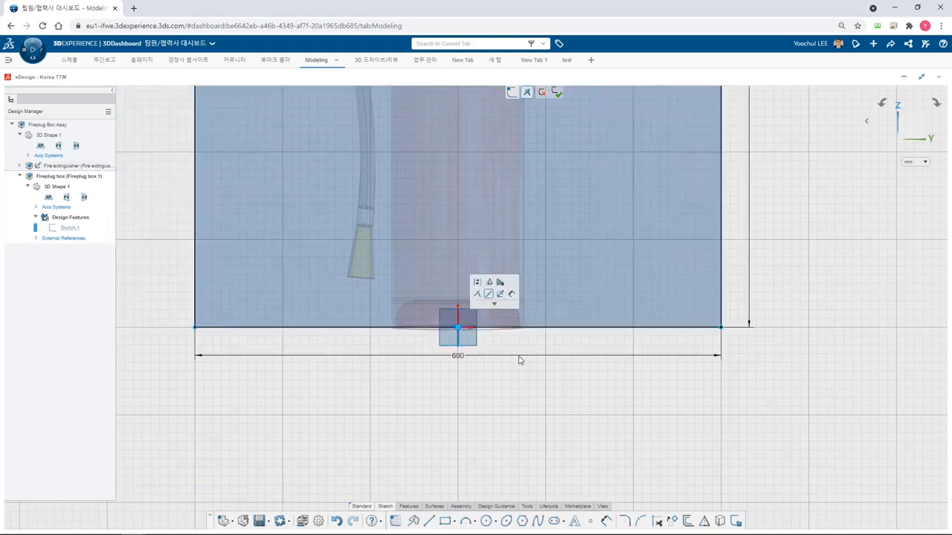
pyautogui.scroll(-5, 519, 367)
pyautogui.scroll(2, 542, 139)
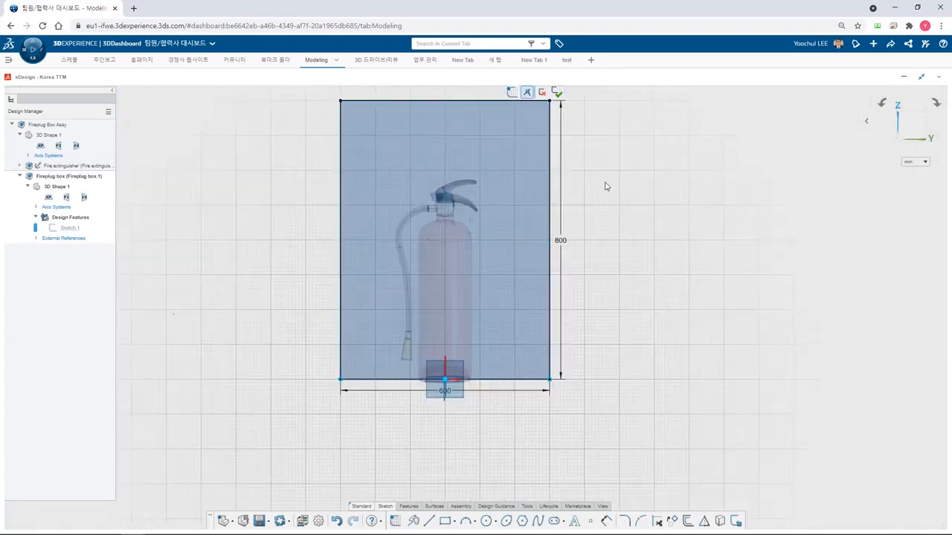
pyautogui.click(558, 92)
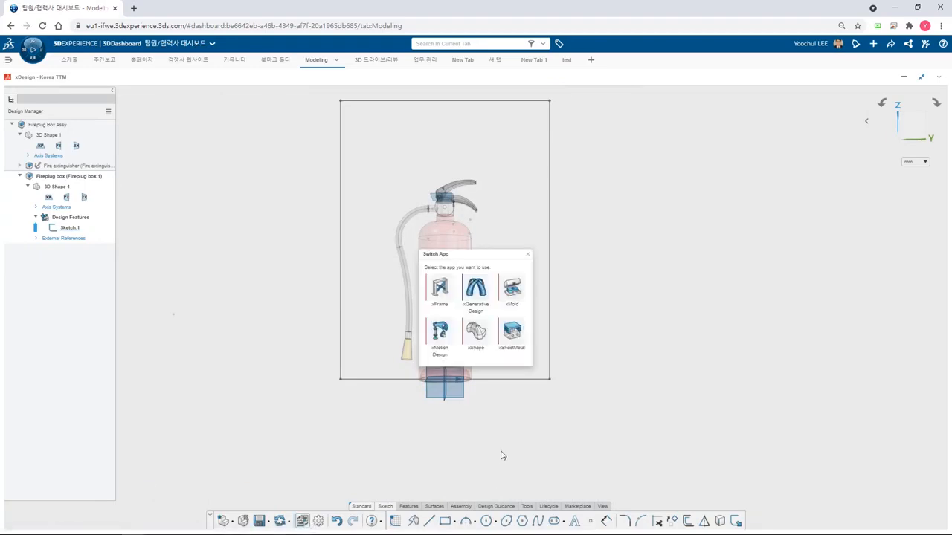
# Switch to xSheetMetal and start a wall with a sheet thickness of 1 mm and a bend radius of 0.5 mm.
pyautogui.click(512, 333)
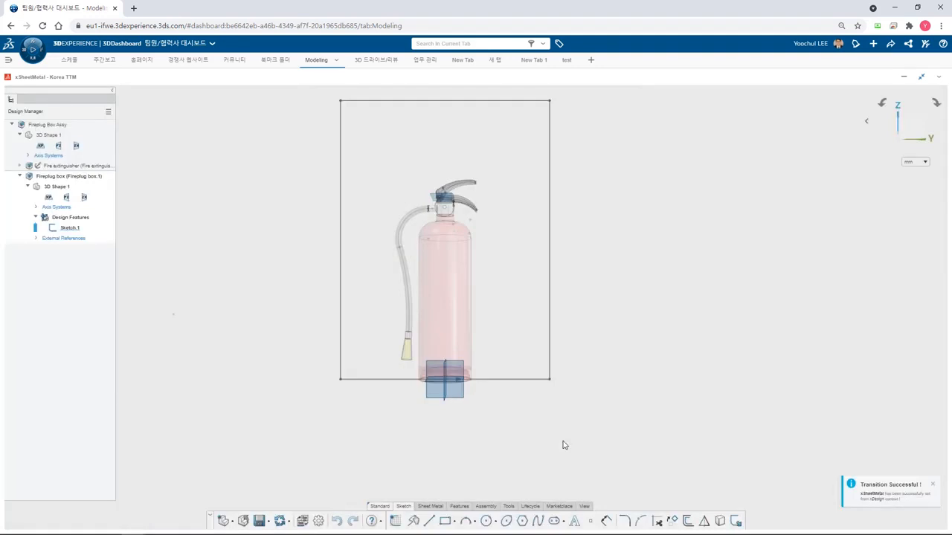
pyautogui.click(434, 506)
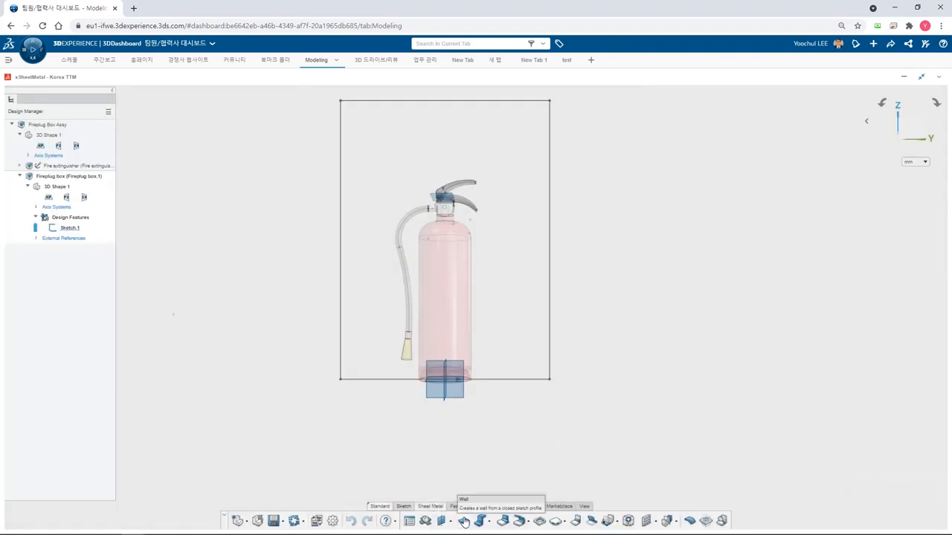
pyautogui.click(464, 521)
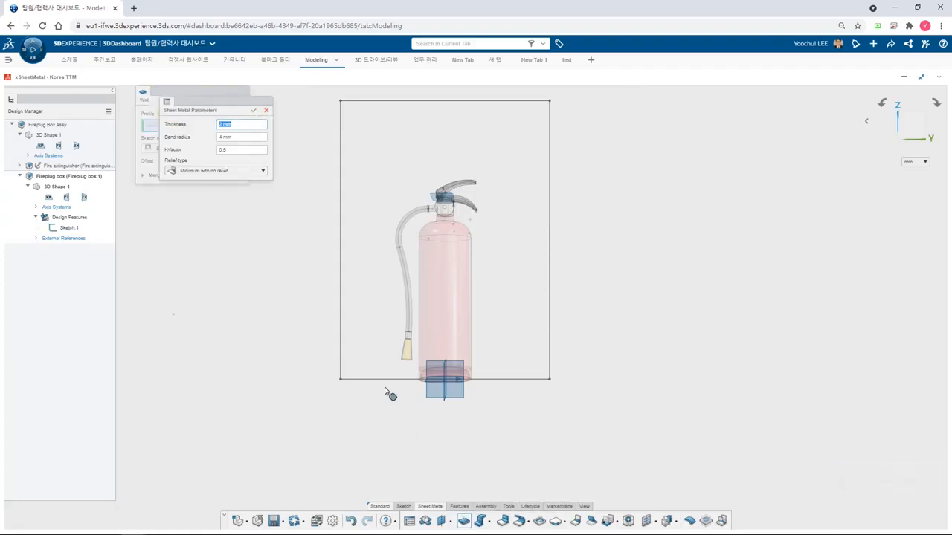
pyautogui.write('1')
pyautogui.click(249, 137)
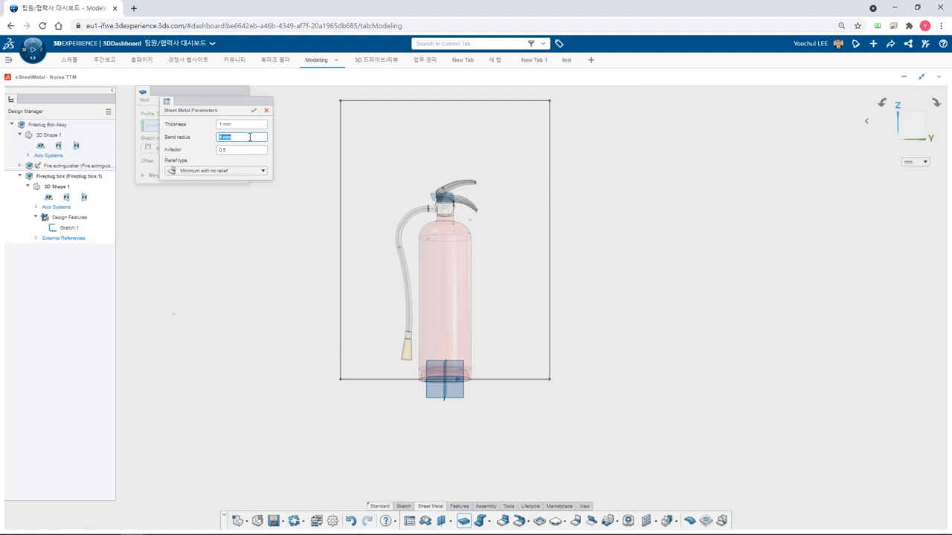
pyautogui.write('0.5')
pyautogui.click(254, 110)
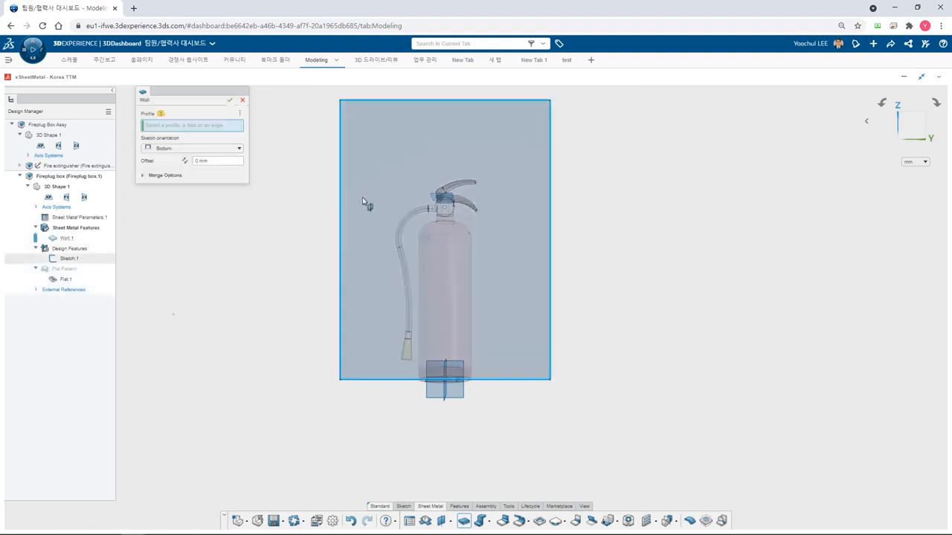
# Create the box's back wall from the rectangle sketch, offset 100 mm in the reversed direction behind the extinguisher.
pyautogui.click(218, 161)
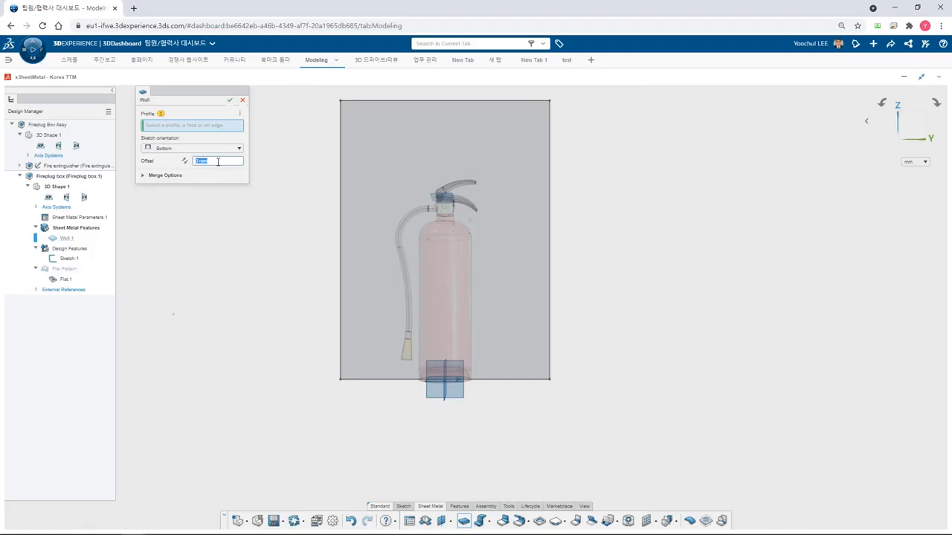
pyautogui.moveTo(441, 293); pyautogui.dragTo(375, 293, button='middle')
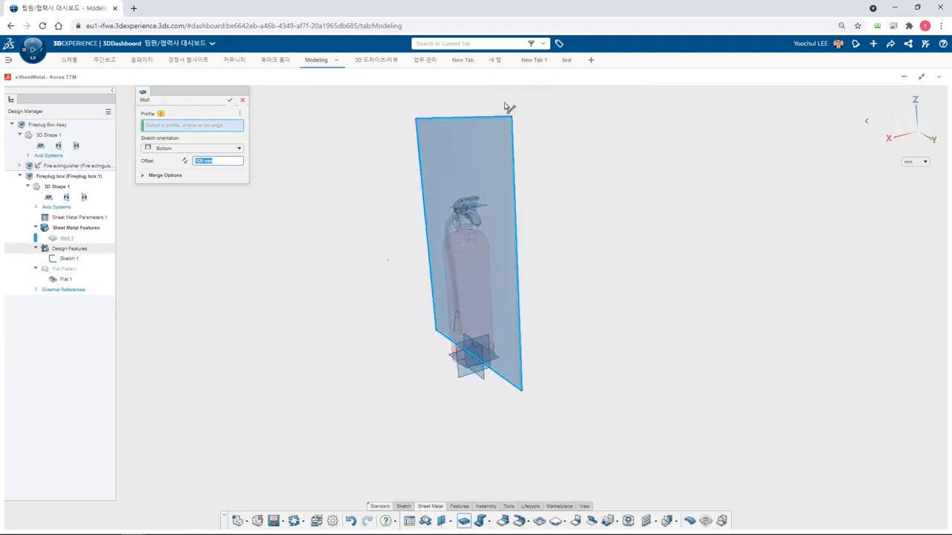
pyautogui.click(494, 141)
pyautogui.click(184, 161)
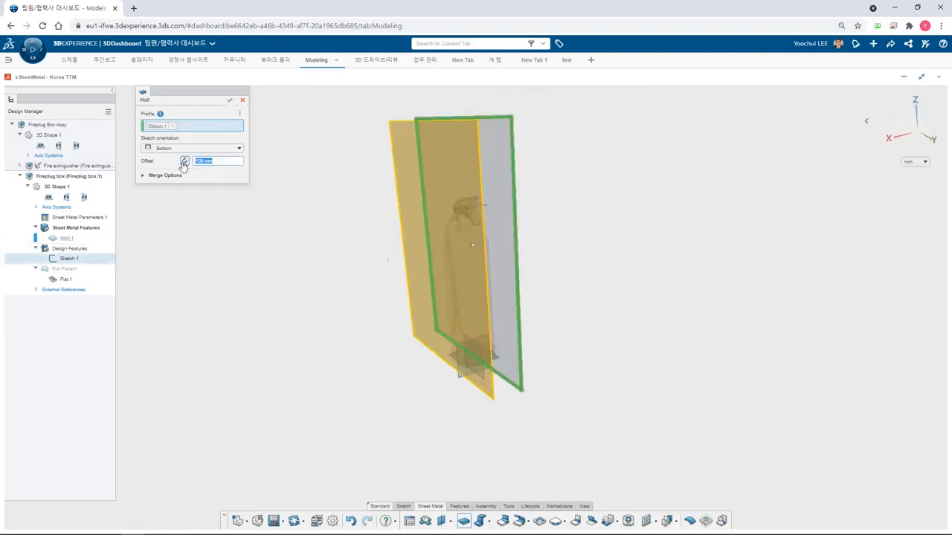
pyautogui.scroll(5, 493, 290)
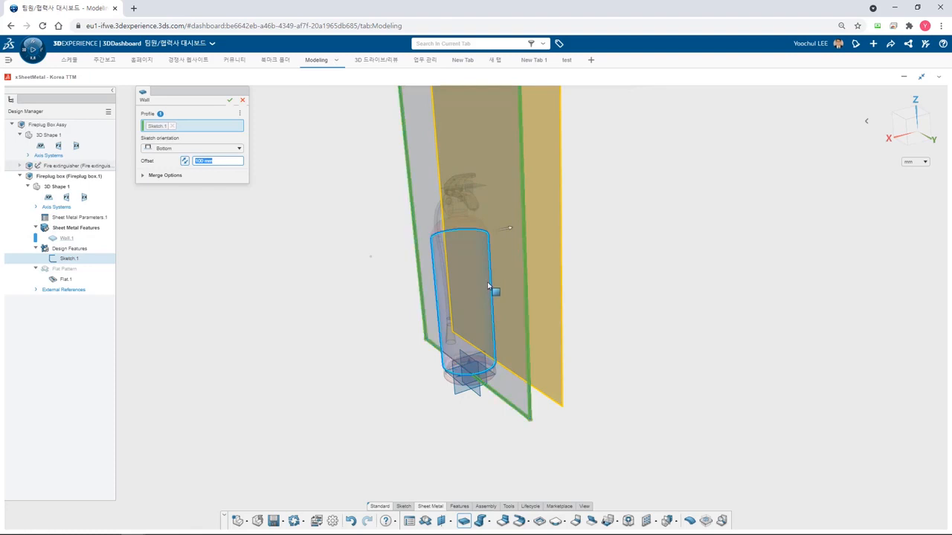
pyautogui.moveTo(493, 289); pyautogui.dragTo(520, 174, button='middle')
pyautogui.moveTo(541, 213); pyautogui.dragTo(658, 170, button='middle')
pyautogui.press('Return')
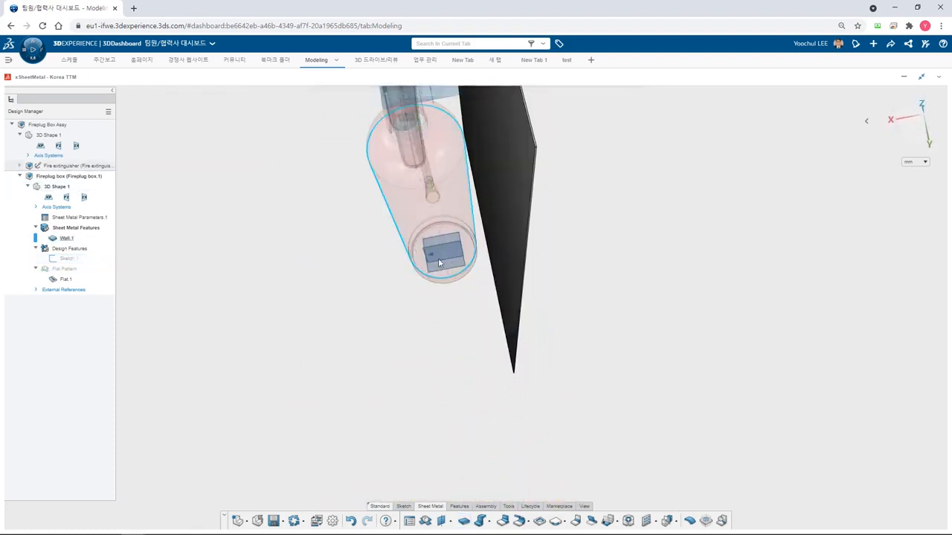
# Start a wall on the back wall's lower edge with a height of 200 mm.
pyautogui.moveTo(438, 258); pyautogui.dragTo(408, 241, button='middle')
pyautogui.click(563, 397)
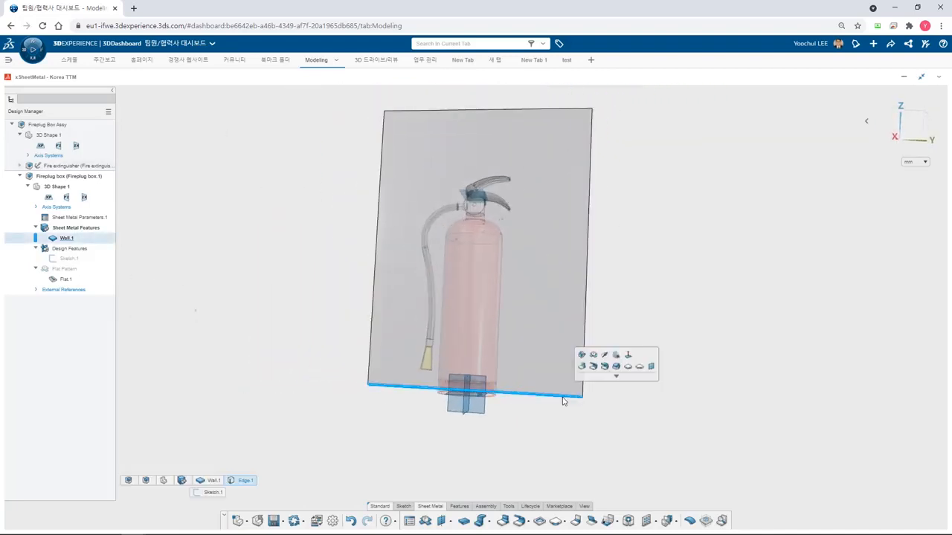
pyautogui.click(603, 366)
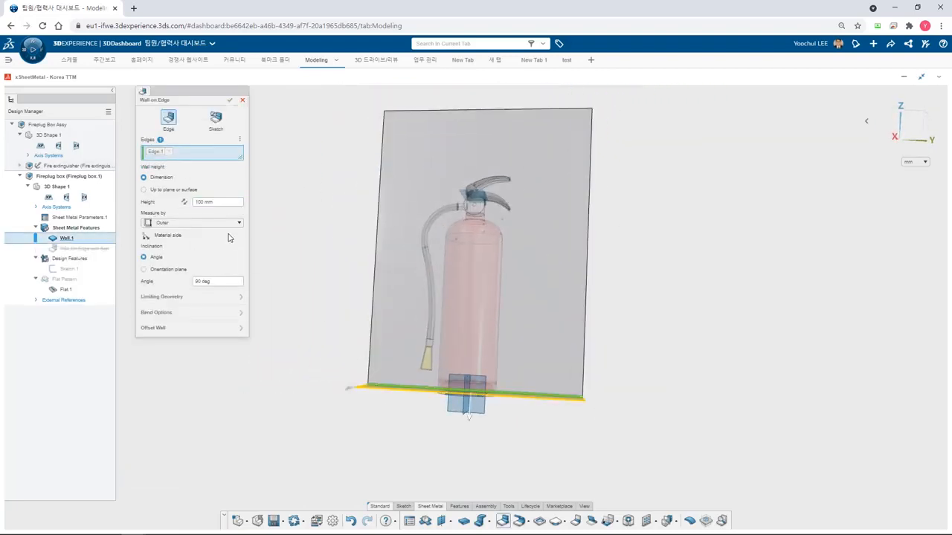
pyautogui.write('200')
pyautogui.press('Return')
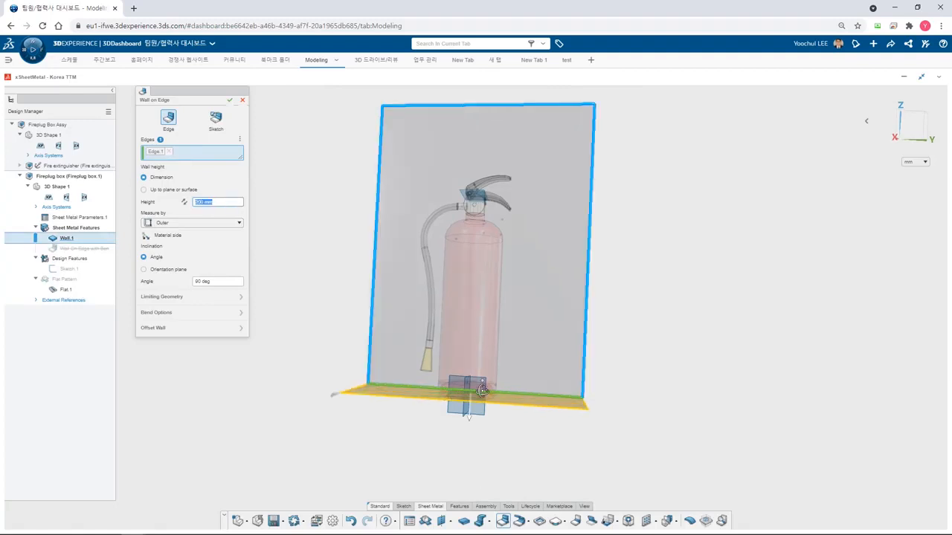
# Add the back wall's other three edges to the wall on edge.
pyautogui.moveTo(518, 375); pyautogui.dragTo(520, 413, button='middle')
pyautogui.scroll(2, 520, 414)
pyautogui.click(606, 379)
pyautogui.click(319, 347)
pyautogui.scroll(-3, 349, 364)
pyautogui.scroll(5, 423, 144)
pyautogui.click(397, 168)
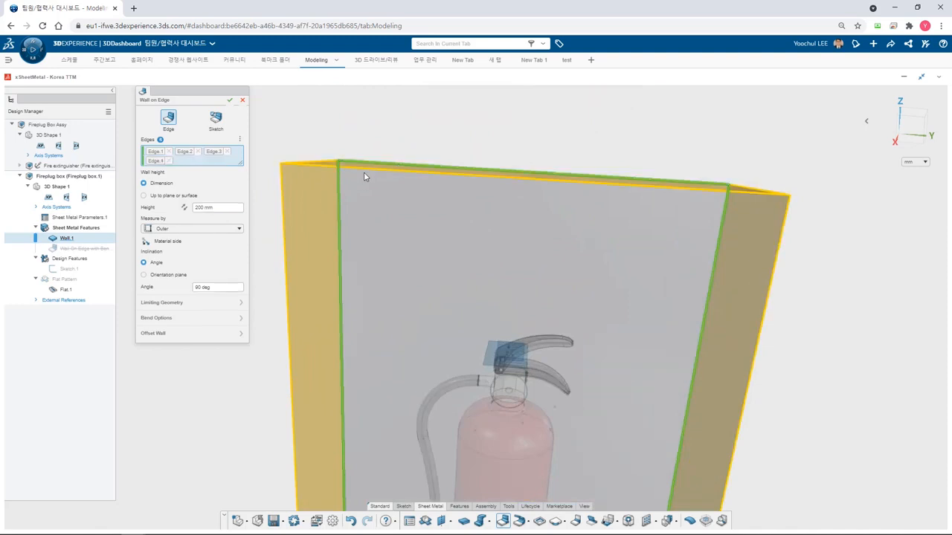
pyautogui.moveTo(368, 170)
pyautogui.mouseDown(button='middle')
pyautogui.moveTo(393, 174)
pyautogui.moveTo(377, 184)
pyautogui.mouseUp(button='middle')
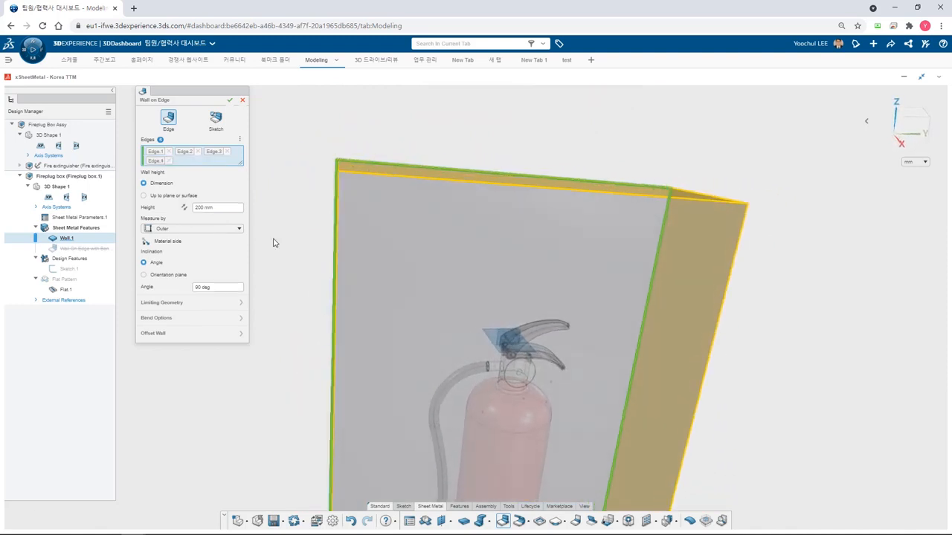
# Check the gap distance, keep the default bend with no wall offset, and create the box's four side walls.
pyautogui.click(201, 302)
pyautogui.click(218, 168)
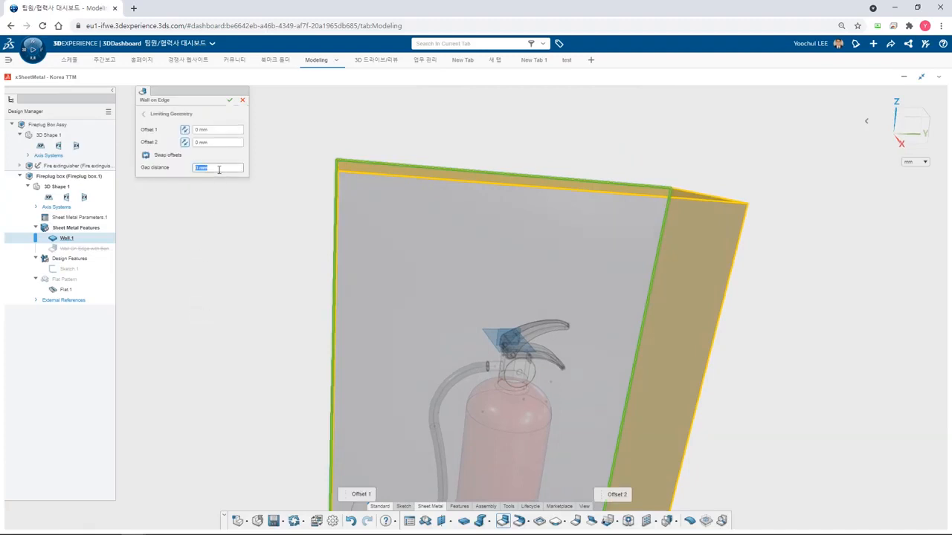
pyautogui.click(145, 115)
pyautogui.click(187, 317)
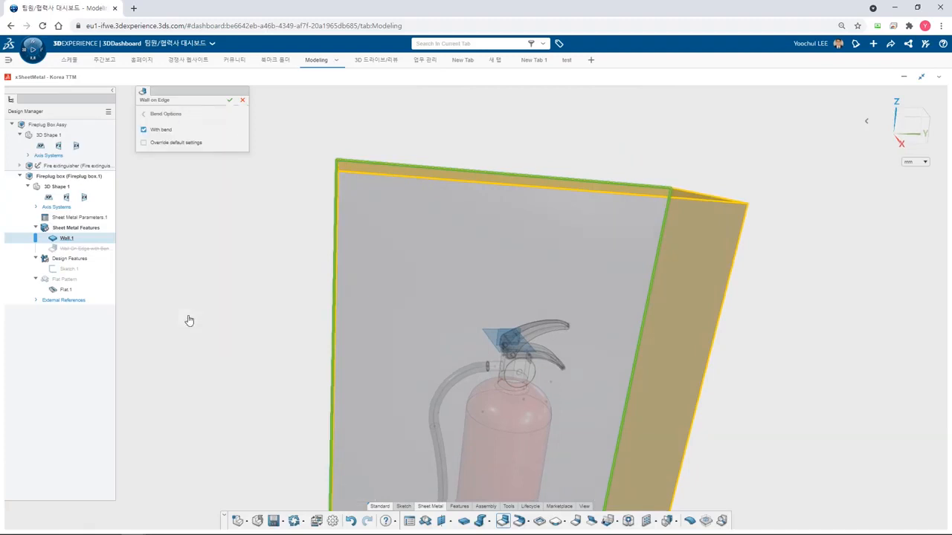
pyautogui.click(144, 143)
pyautogui.click(144, 143)
pyautogui.click(144, 114)
pyautogui.click(233, 336)
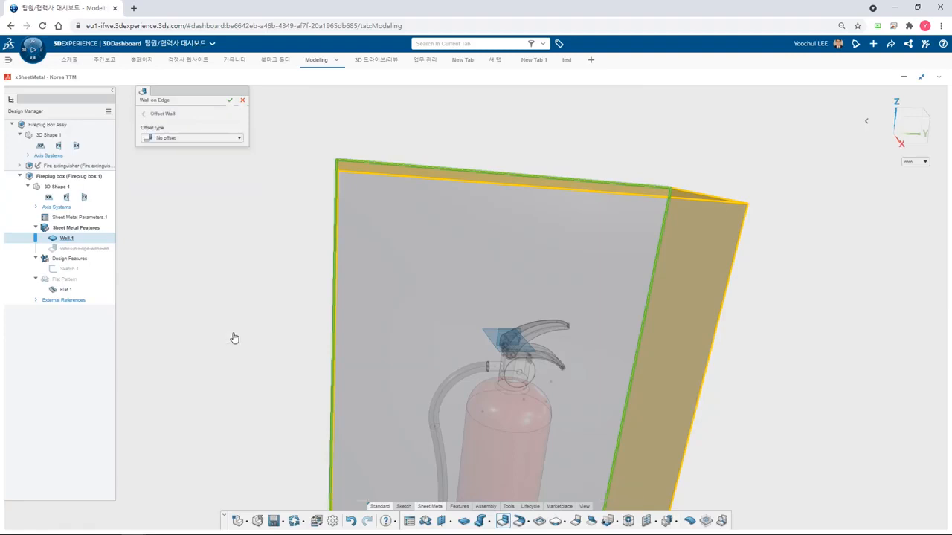
pyautogui.click(230, 102)
# Start a wall on the outer front edge of one of the box's side walls with a height of 20 mm.
pyautogui.scroll(-5, 428, 296)
pyautogui.scroll(4, 527, 458)
pyautogui.moveTo(527, 459); pyautogui.dragTo(569, 429, button='middle')
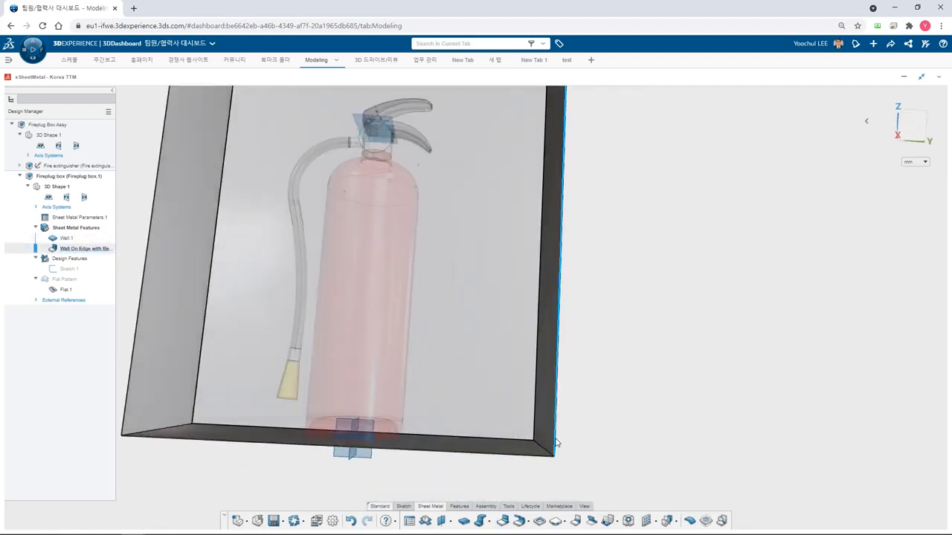
pyautogui.click(556, 444)
pyautogui.click(574, 407)
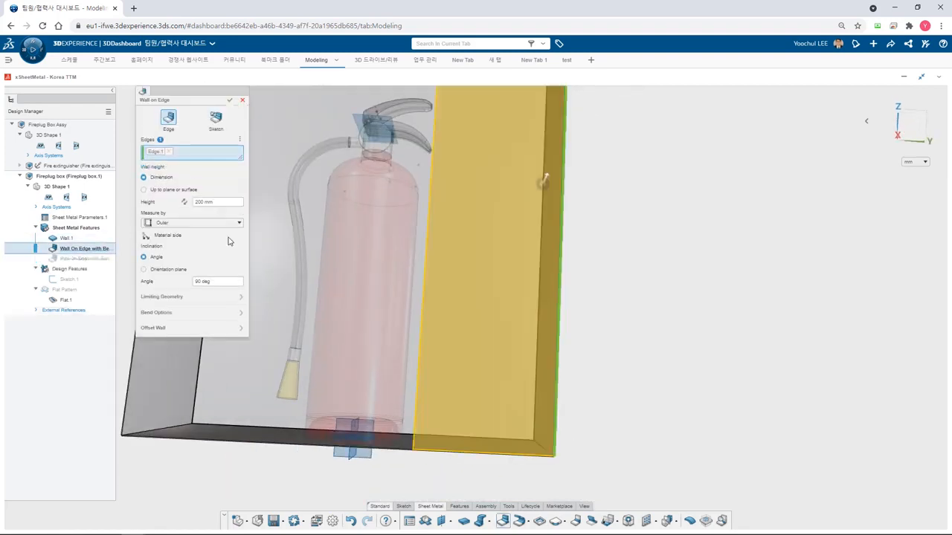
pyautogui.click(224, 202)
# Add the outer front edges of the other three side walls to the wall on edge.
pyautogui.scroll(4, 528, 462)
pyautogui.click(535, 452)
pyautogui.click(535, 453)
pyautogui.scroll(-5, 534, 453)
pyautogui.scroll(4, 324, 108)
pyautogui.click(324, 108)
pyautogui.click(296, 125)
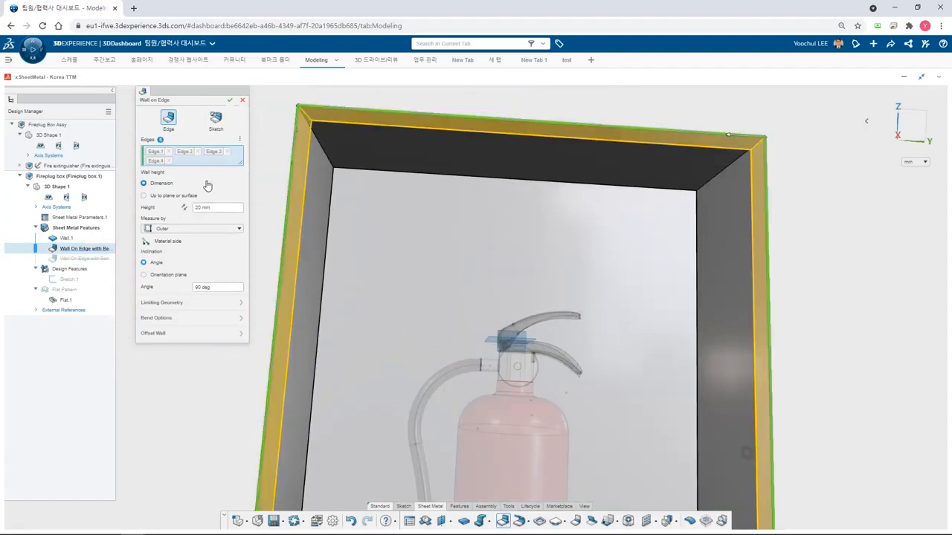
# Set the gap distance to 0.2 mm and create the four front flanges.
pyautogui.click(186, 302)
pyautogui.click(214, 167)
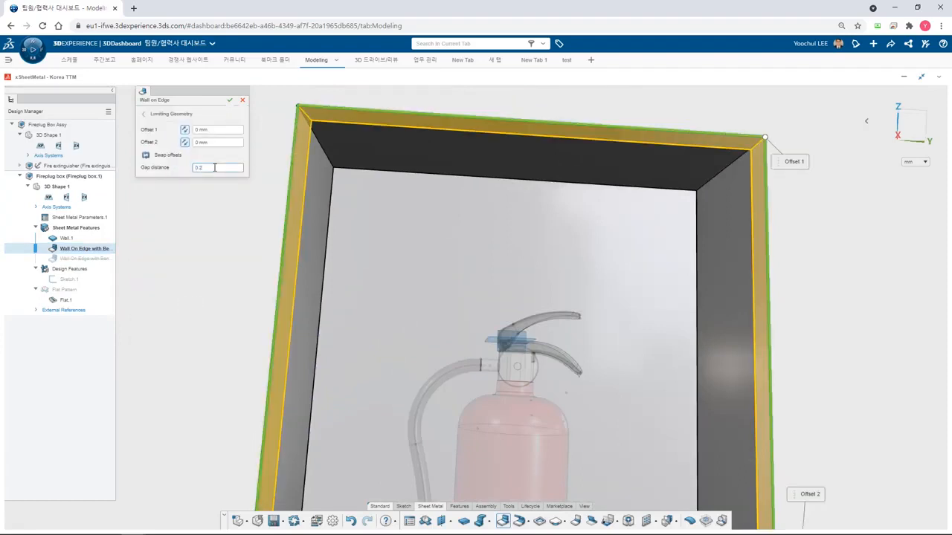
pyautogui.click(144, 114)
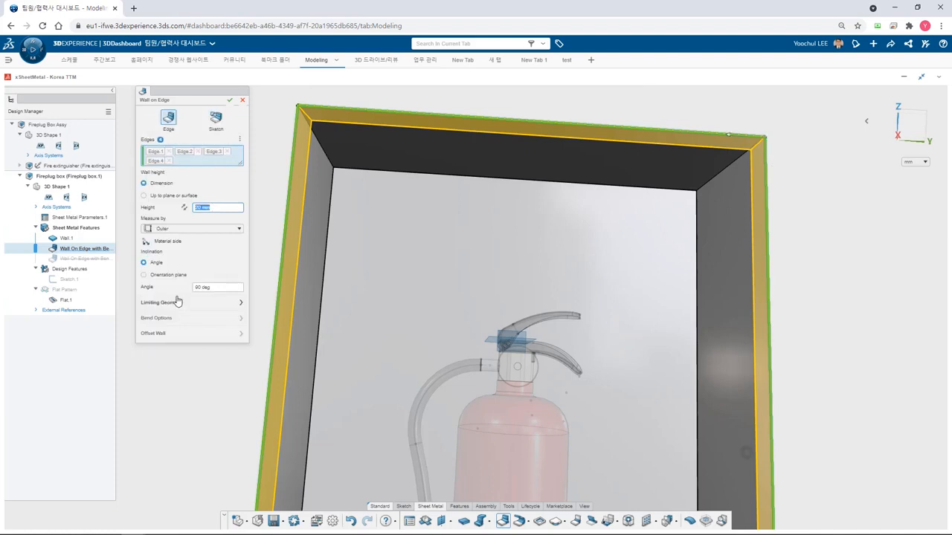
pyautogui.press('Return')
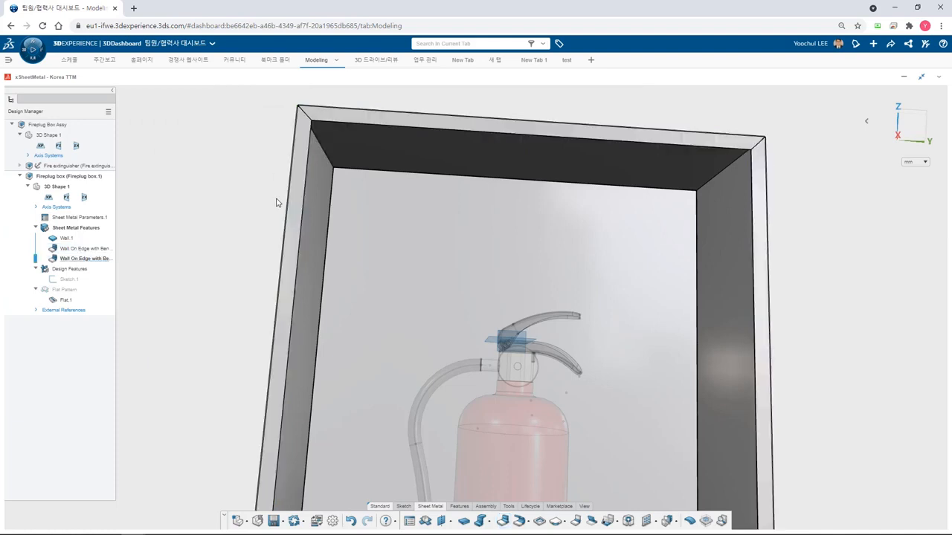
# Start a 15 mm high wall on a side front flange's inner edge, with its direction reversed toward the box interior.
pyautogui.scroll(5, 282, 144)
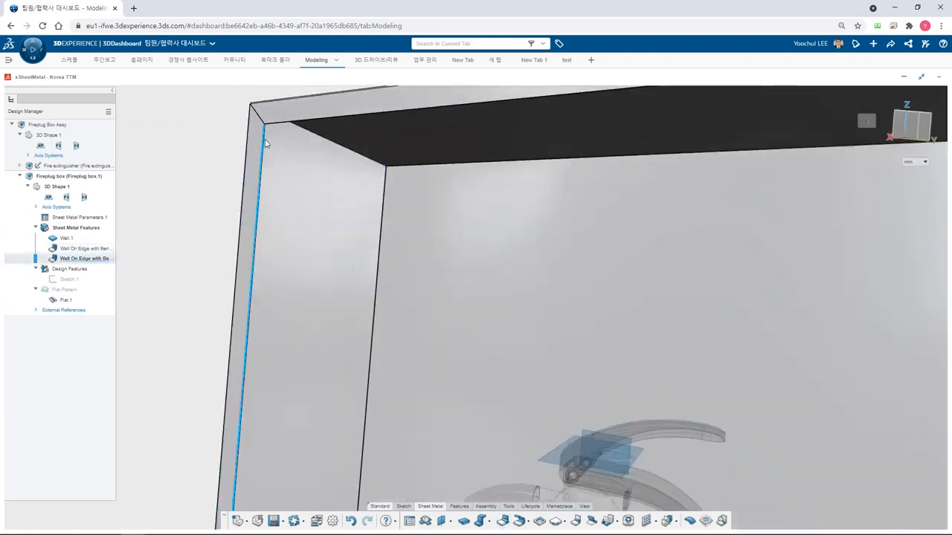
pyautogui.click(265, 143)
pyautogui.click(283, 109)
pyautogui.tripleClick(218, 202)
pyautogui.write('15')
pyautogui.press('Return')
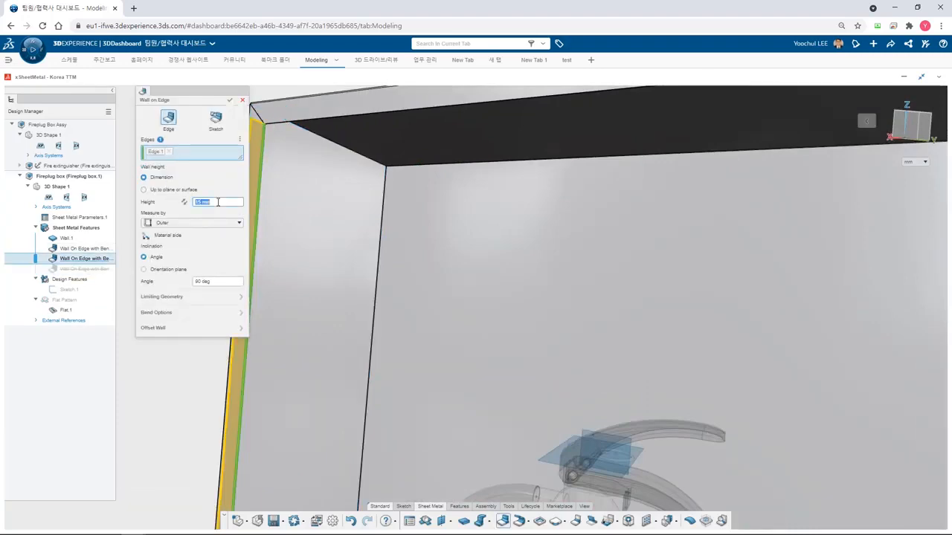
pyautogui.scroll(-3, 316, 221)
pyautogui.moveTo(290, 216); pyautogui.dragTo(256, 264, button='middle')
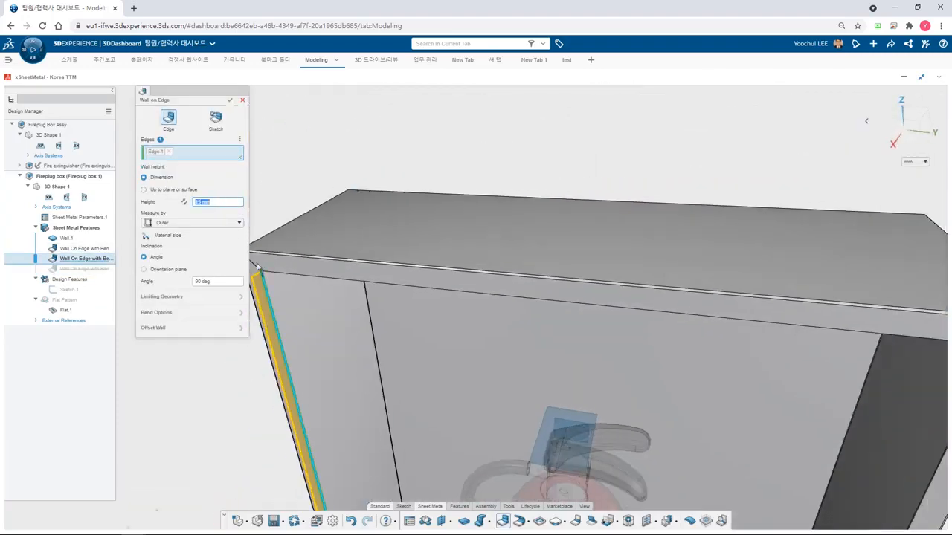
pyautogui.click(185, 202)
# Add the inner edges of the other three front flanges to the wall on edge.
pyautogui.moveTo(319, 297); pyautogui.dragTo(349, 205, button='middle')
pyautogui.click(351, 195)
pyautogui.moveTo(446, 246); pyautogui.dragTo(401, 261, button='middle')
pyautogui.click(779, 176)
pyautogui.moveTo(461, 335); pyautogui.dragTo(447, 490, button='middle')
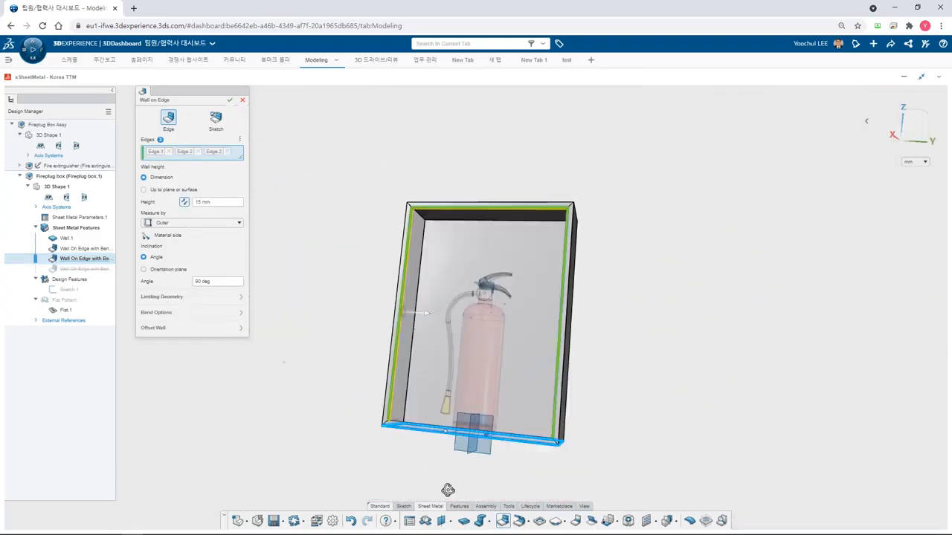
pyautogui.scroll(5, 331, 430)
pyautogui.click(329, 429)
# Set the gap distance to 0.2 mm and create the inward-facing walls around the front opening.
pyautogui.click(179, 307)
pyautogui.click(225, 169)
pyautogui.write('0.2')
pyautogui.press('Return')
pyautogui.click(144, 113)
pyautogui.click(230, 100)
# Create 15 mm high walls along all four free edges of the inward-facing walls around the opening.
pyautogui.scroll(4, 361, 408)
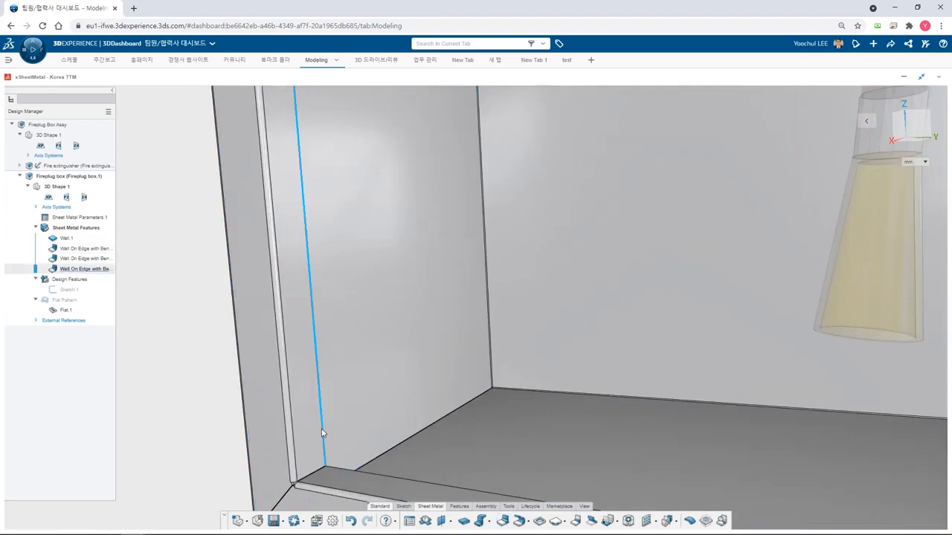
pyautogui.click(321, 427)
pyautogui.click(340, 400)
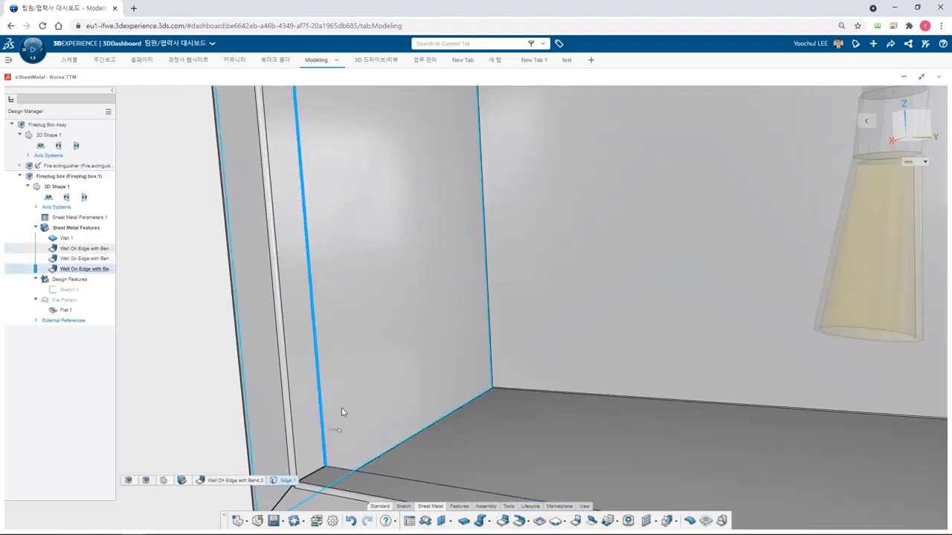
pyautogui.click(350, 470)
pyautogui.scroll(-5, 347, 325)
pyautogui.moveTo(495, 350); pyautogui.dragTo(646, 355, button='middle')
pyautogui.scroll(5, 616, 361)
pyautogui.click(617, 361)
pyautogui.scroll(-4, 646, 355)
pyautogui.scroll(5, 759, 264)
pyautogui.scroll(-3, 397, 340)
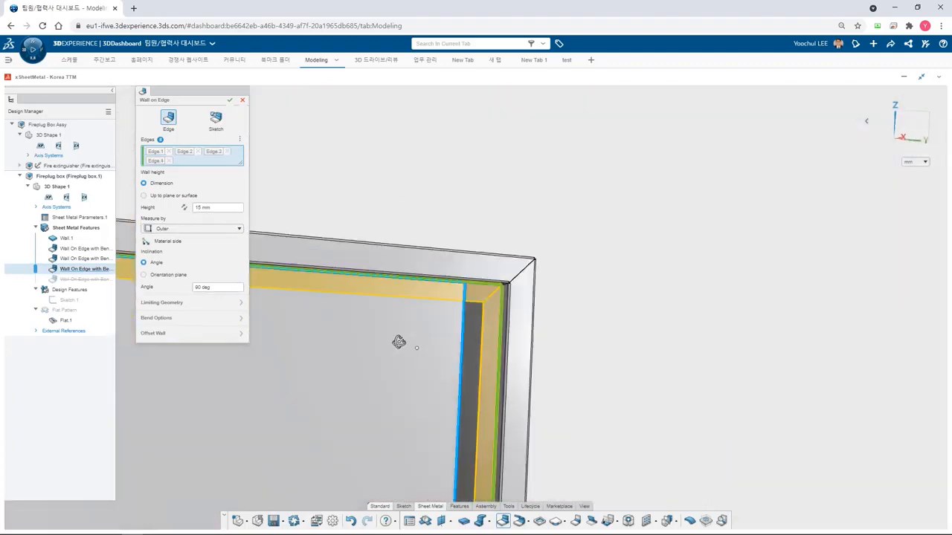
pyautogui.click(161, 297)
pyautogui.scroll(-5, 324, 382)
pyautogui.moveTo(505, 367); pyautogui.dragTo(536, 487, button='middle')
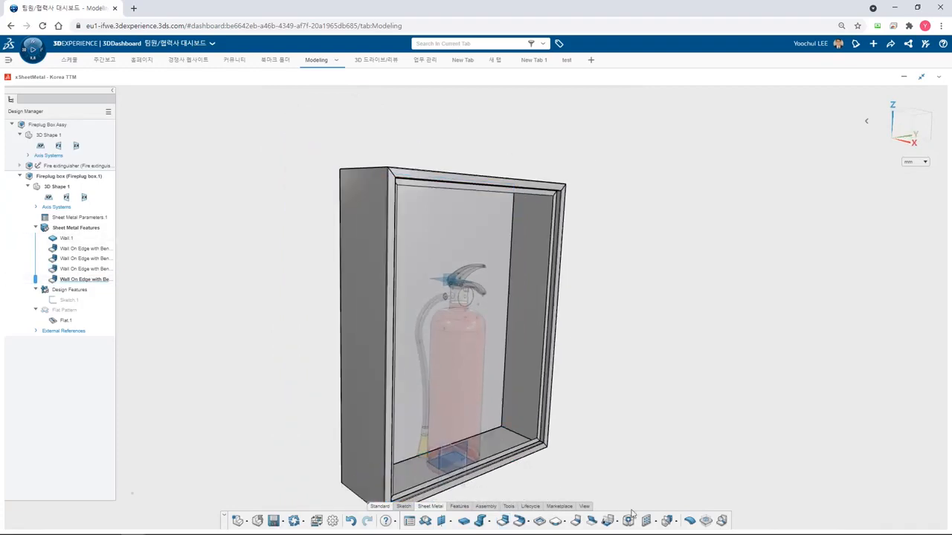
# Search for "lou" and insert the Louver_V1 geometry into the fireplug box part.
pyautogui.click(461, 507)
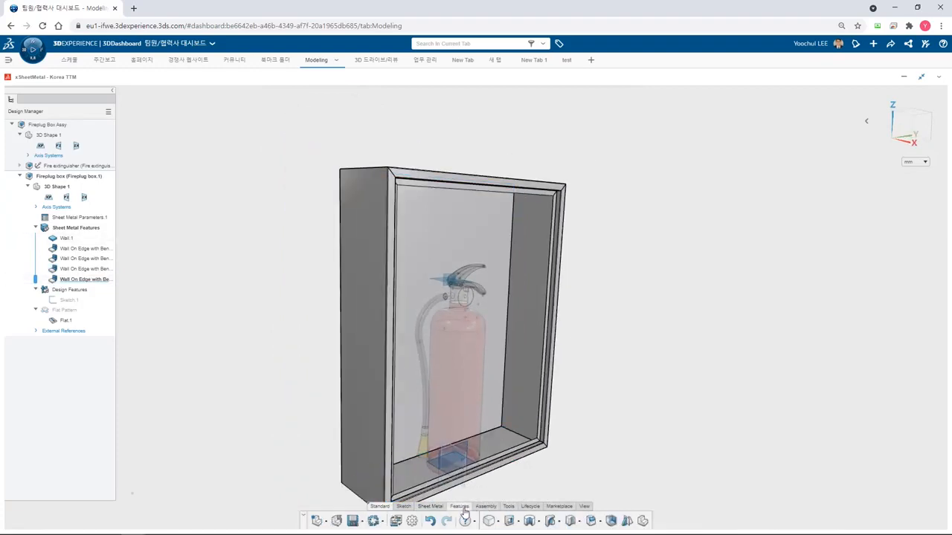
pyautogui.click(644, 522)
pyautogui.click(216, 116)
pyautogui.click(427, 44)
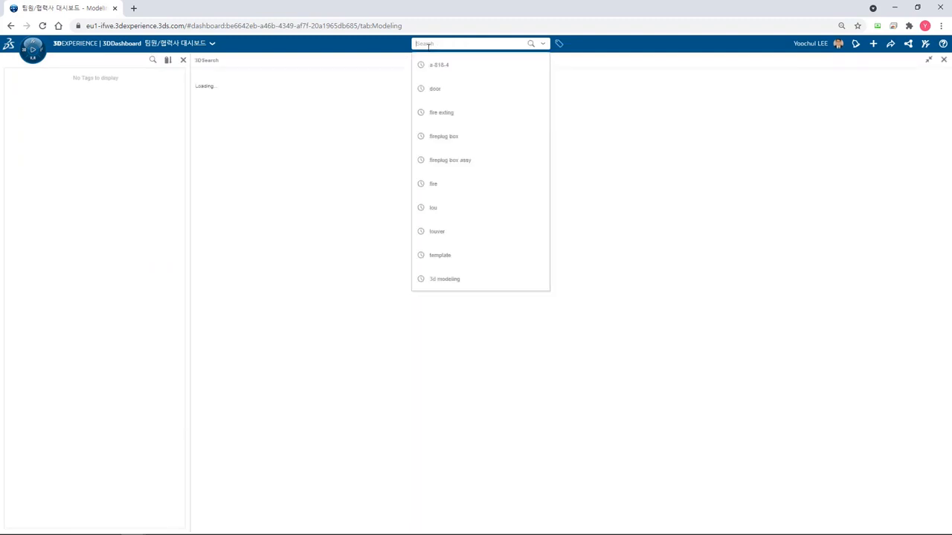
pyautogui.write('lou')
pyautogui.press('Return')
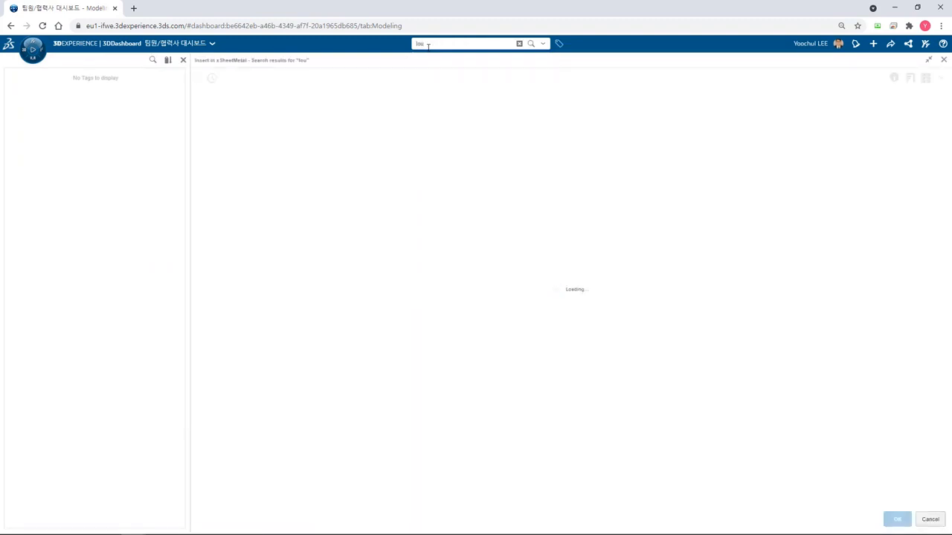
pyautogui.click(297, 102)
pyautogui.click(897, 519)
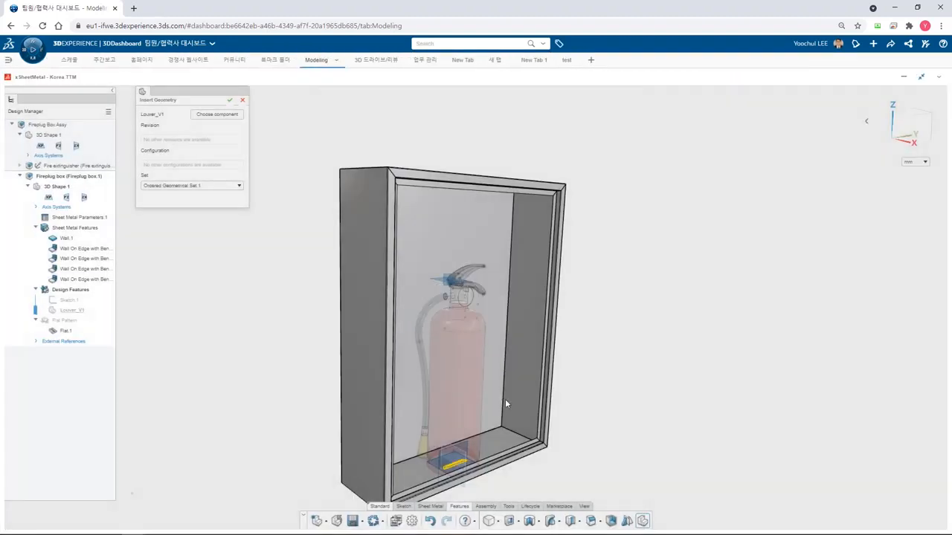
pyautogui.scroll(5, 406, 372)
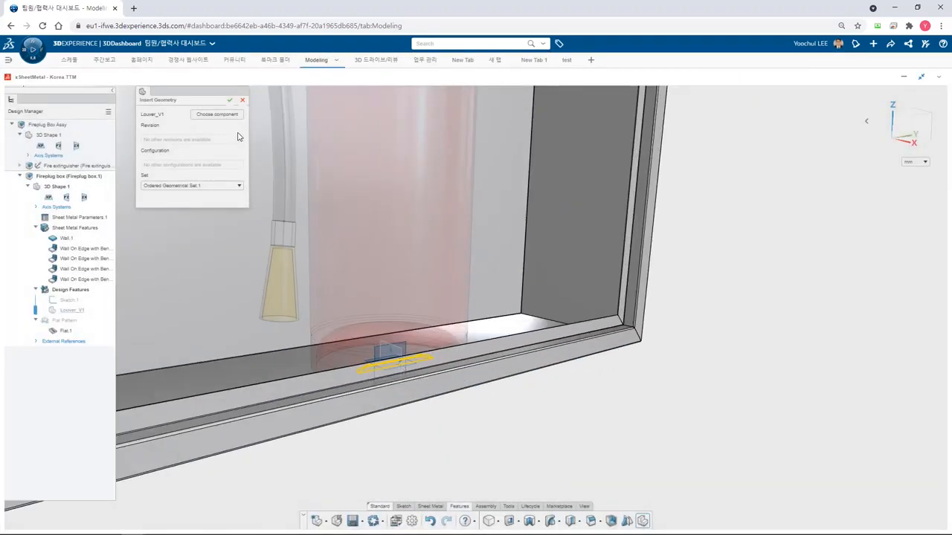
pyautogui.click(229, 102)
pyautogui.click(435, 509)
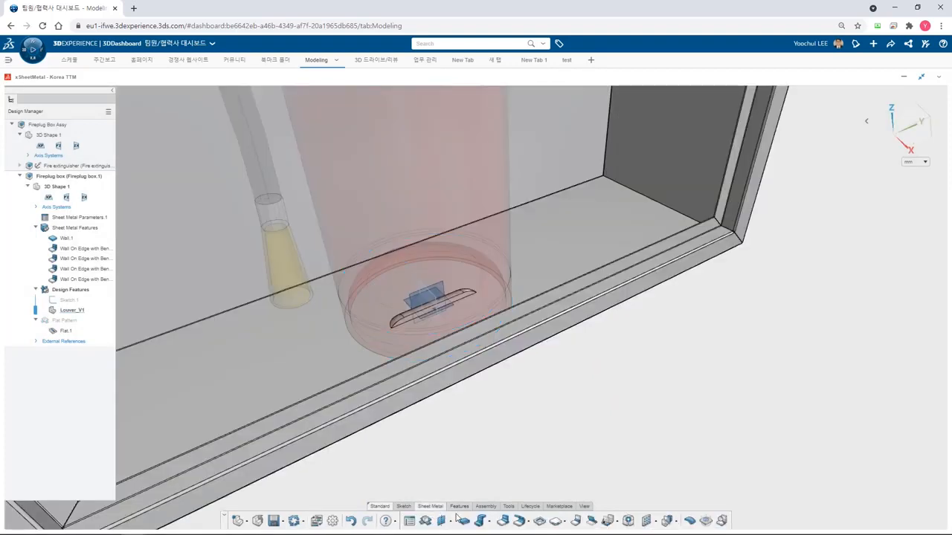
pyautogui.click(706, 521)
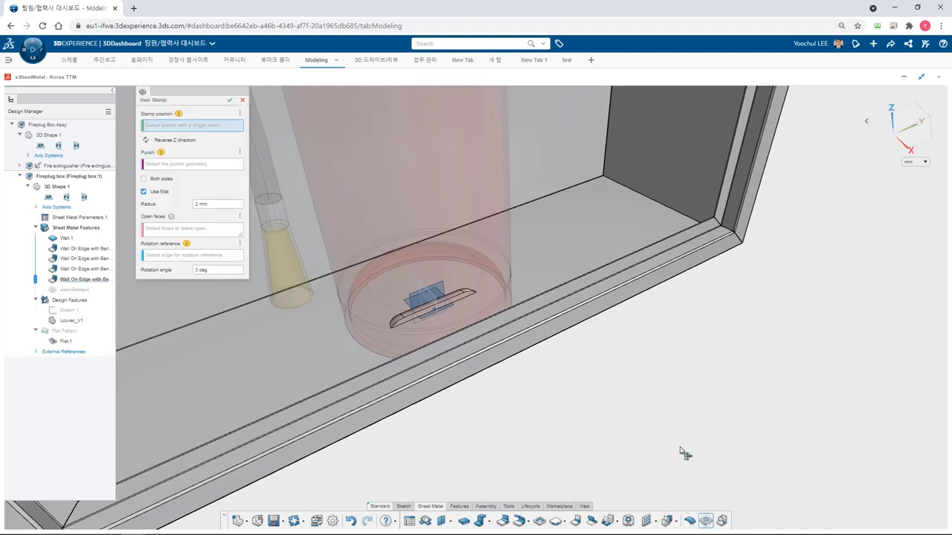
pyautogui.click(242, 100)
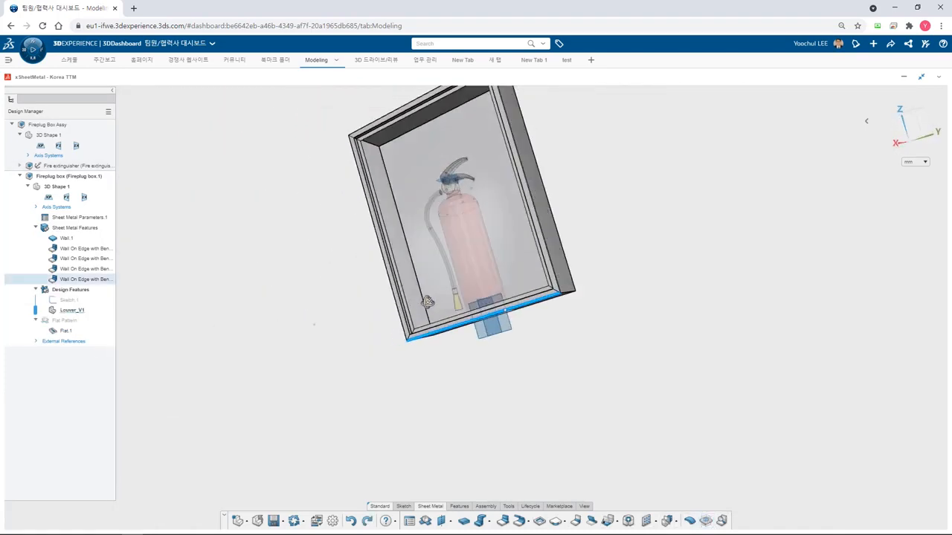
# Start a sketch on the outer face of the box's side wall and place a point near its upper end.
pyautogui.click(494, 202)
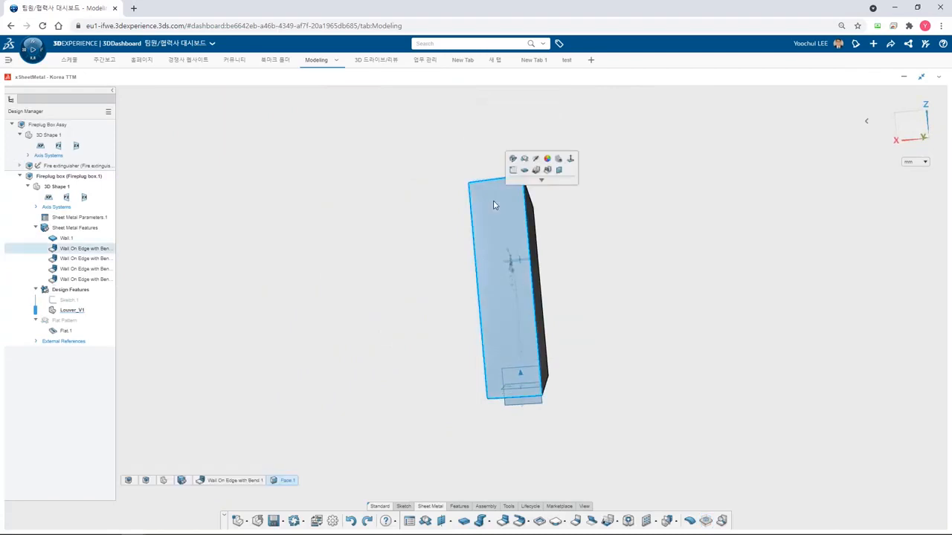
pyautogui.click(513, 170)
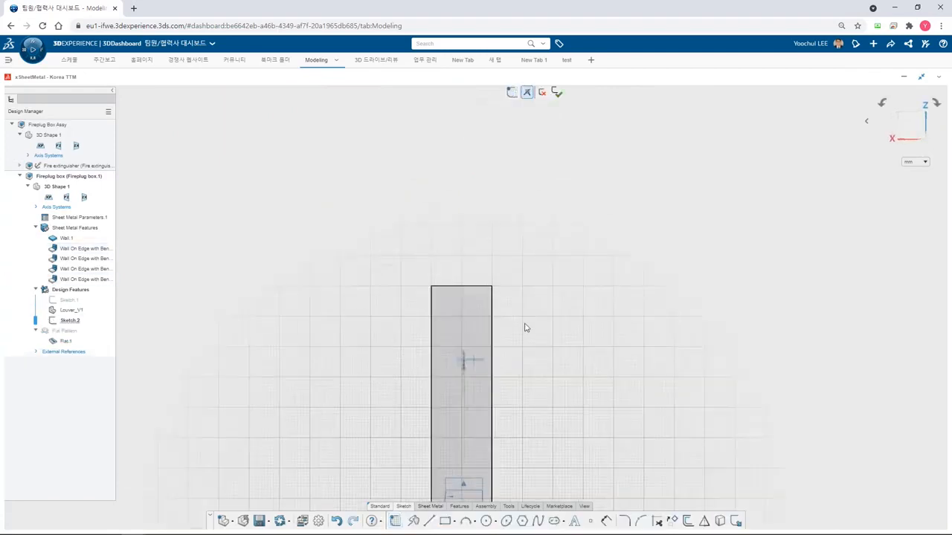
pyautogui.click(590, 521)
pyautogui.press('Escape')
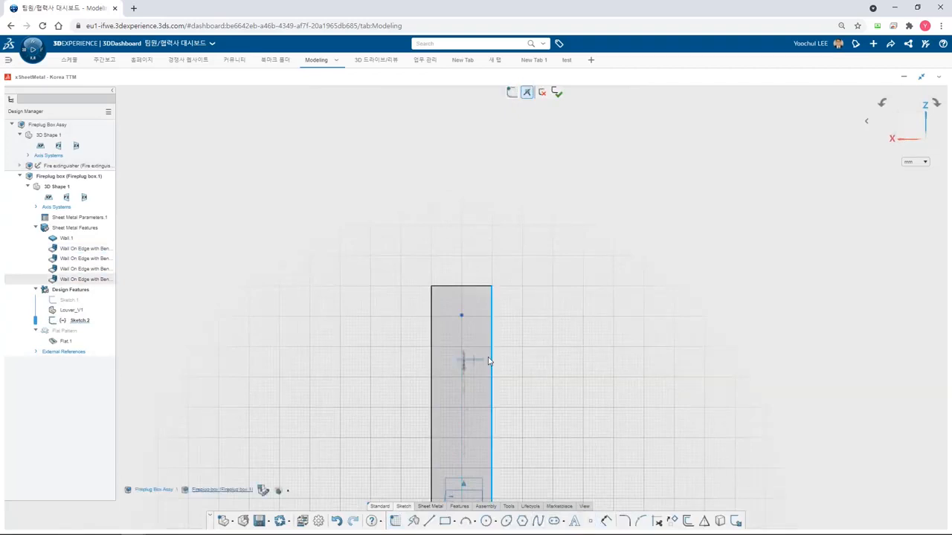
# Constrain the sketch point to be coincident with the vertical reference through the origin.
pyautogui.click(461, 316)
pyautogui.scroll(-2, 472, 353)
pyautogui.click(468, 451)
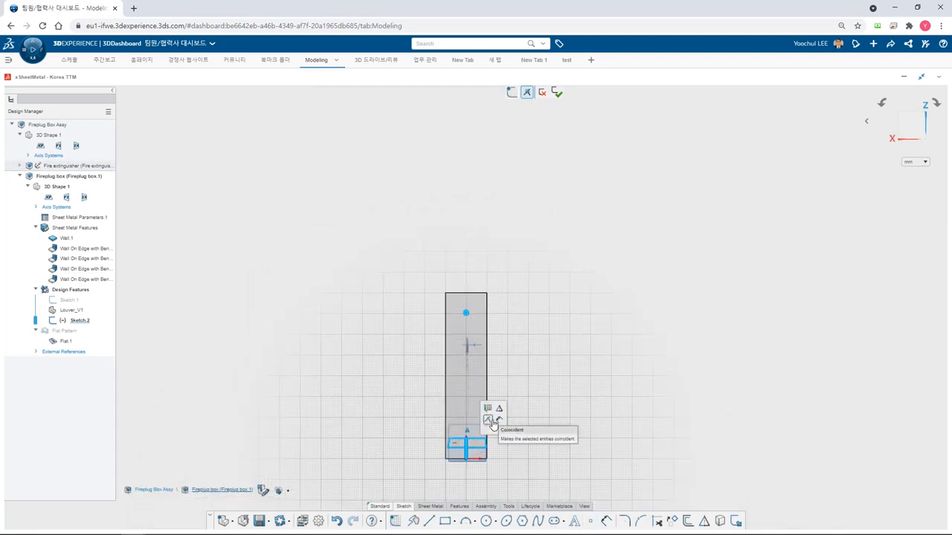
pyautogui.click(537, 425)
pyautogui.scroll(4, 488, 339)
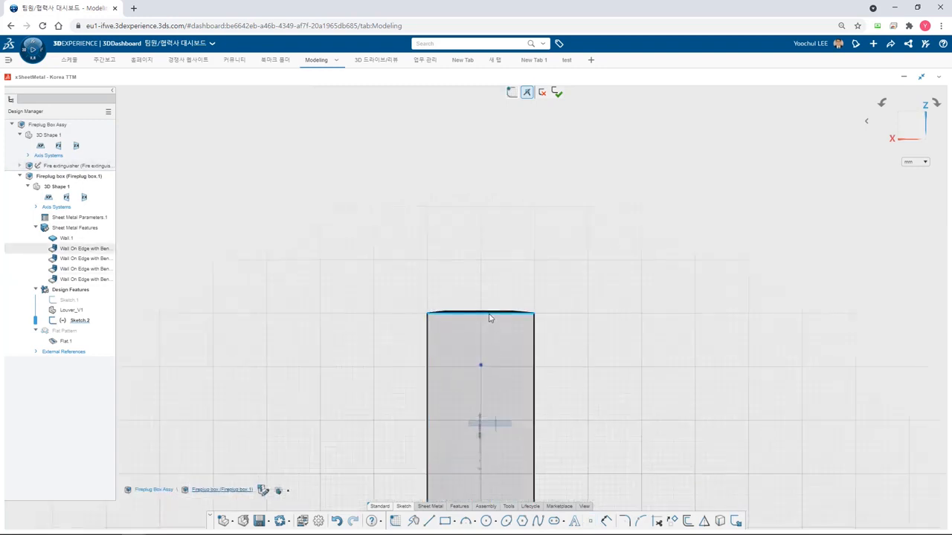
# Dimension the sketch point 130 mm below the side wall's upper edge and finish the sketch.
pyautogui.click(484, 357)
pyautogui.click(535, 337)
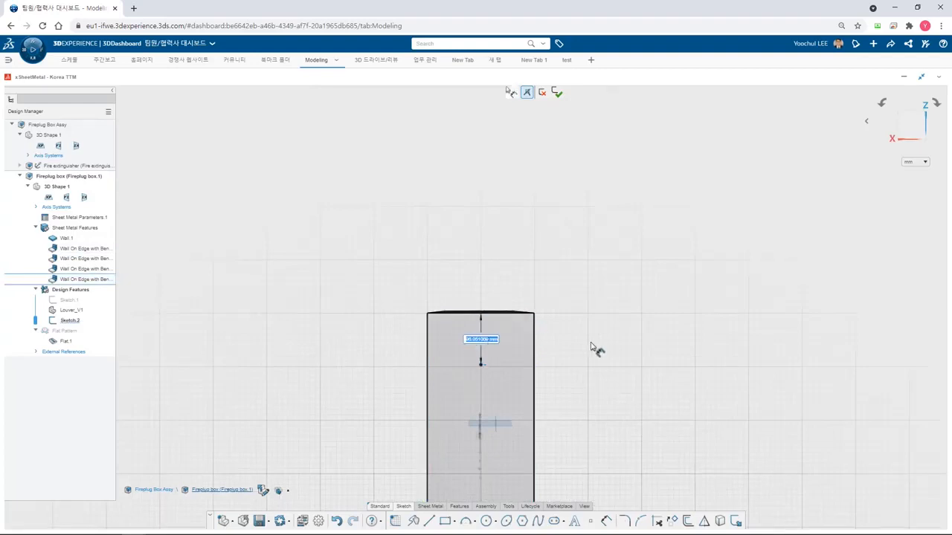
pyautogui.write('130')
pyautogui.press('Return')
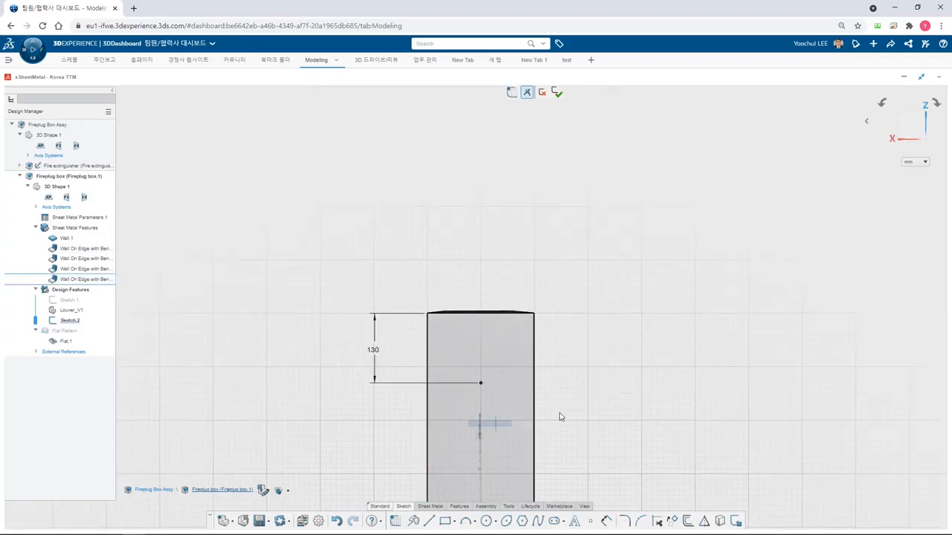
pyautogui.click(558, 92)
# Start a User Stamp positioned at the side wall's sketch point, with the louver's Design Features body as punch.
pyautogui.scroll(-4, 563, 401)
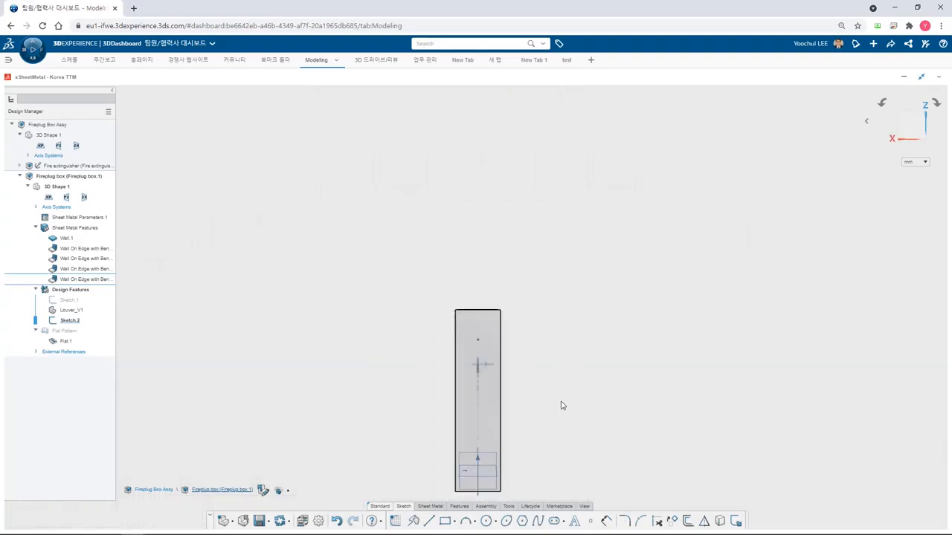
pyautogui.scroll(3, 480, 428)
pyautogui.moveTo(479, 427); pyautogui.dragTo(518, 449, button='middle')
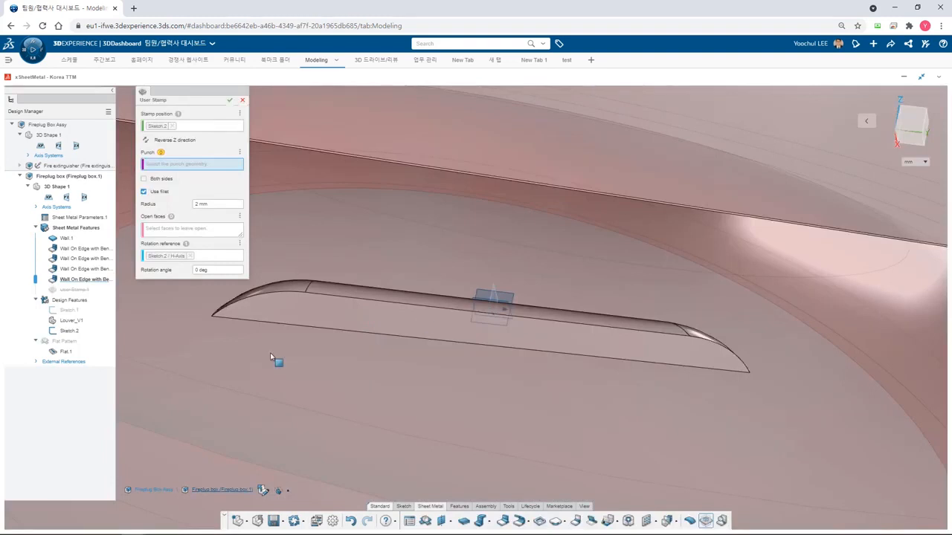
pyautogui.click(69, 300)
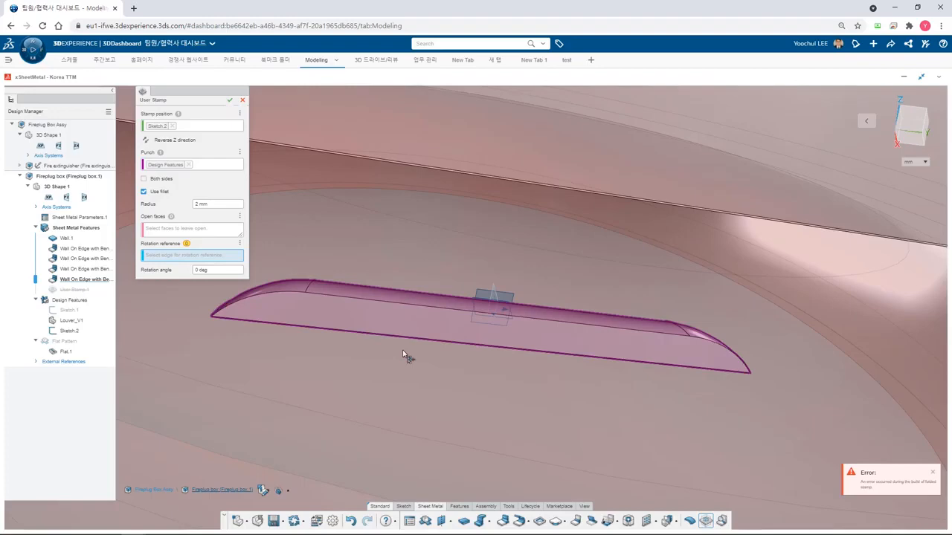
# Set the louver punch's large flat front face as the stamp's open face.
pyautogui.click(208, 231)
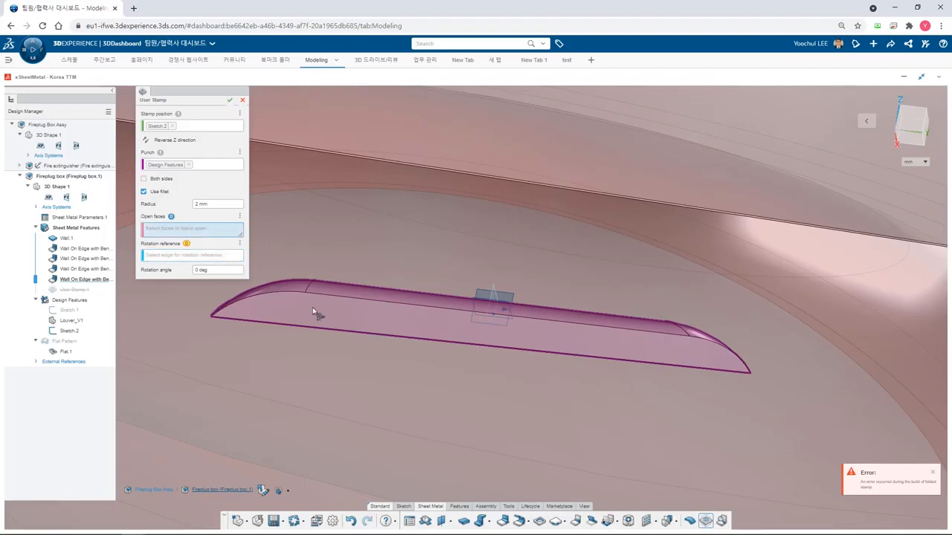
pyautogui.moveTo(364, 335); pyautogui.dragTo(410, 331, button='middle')
pyautogui.scroll(-2, 217, 336)
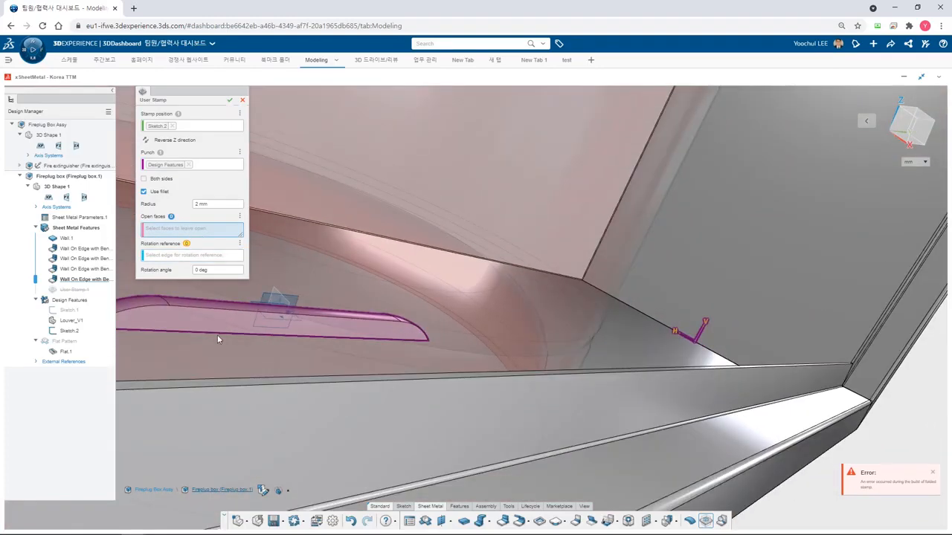
pyautogui.scroll(-2, 162, 317)
pyautogui.moveTo(296, 333); pyautogui.dragTo(255, 332, button='middle')
pyautogui.scroll(5, 478, 329)
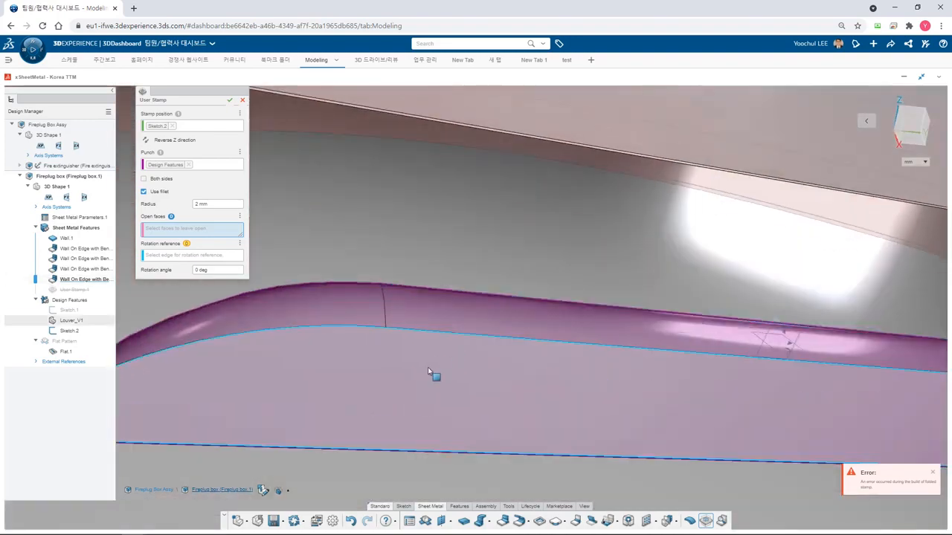
pyautogui.click(436, 376)
pyautogui.scroll(-3, 421, 377)
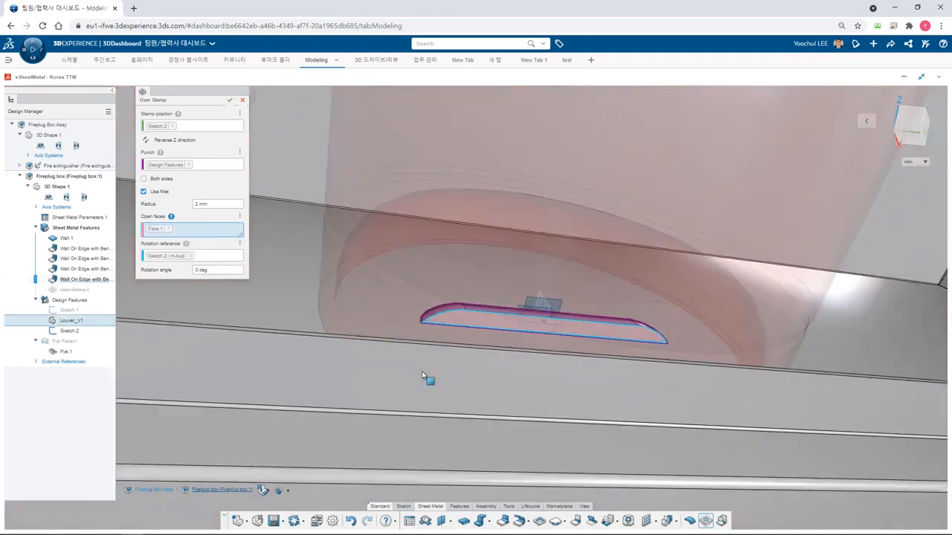
# Reverse the stamp's Z direction and create the louver stamp on the side wall.
pyautogui.scroll(-3, 422, 371)
pyautogui.scroll(-3, 493, 365)
pyautogui.moveTo(518, 365); pyautogui.dragTo(476, 245, button='middle')
pyautogui.scroll(6, 559, 124)
pyautogui.moveTo(622, 169); pyautogui.dragTo(656, 183, button='middle')
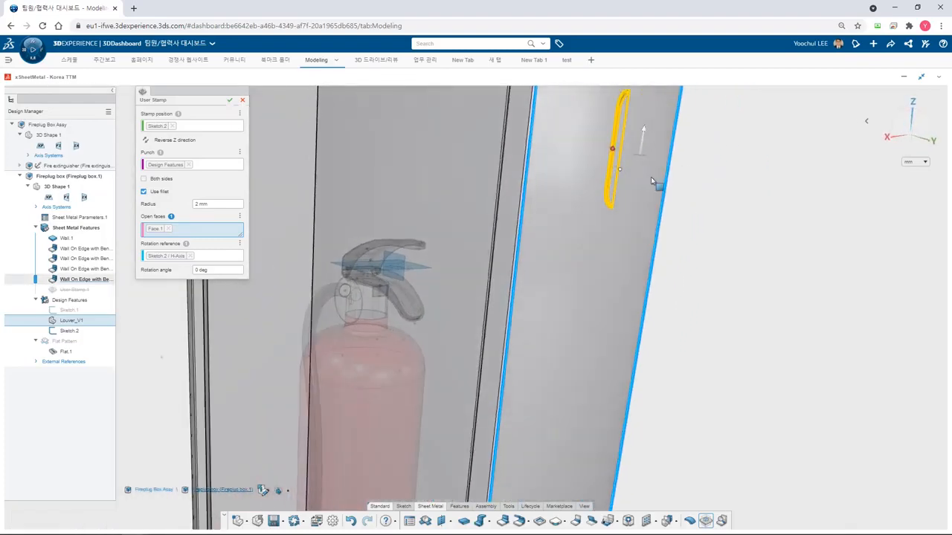
pyautogui.click(145, 140)
pyautogui.click(208, 270)
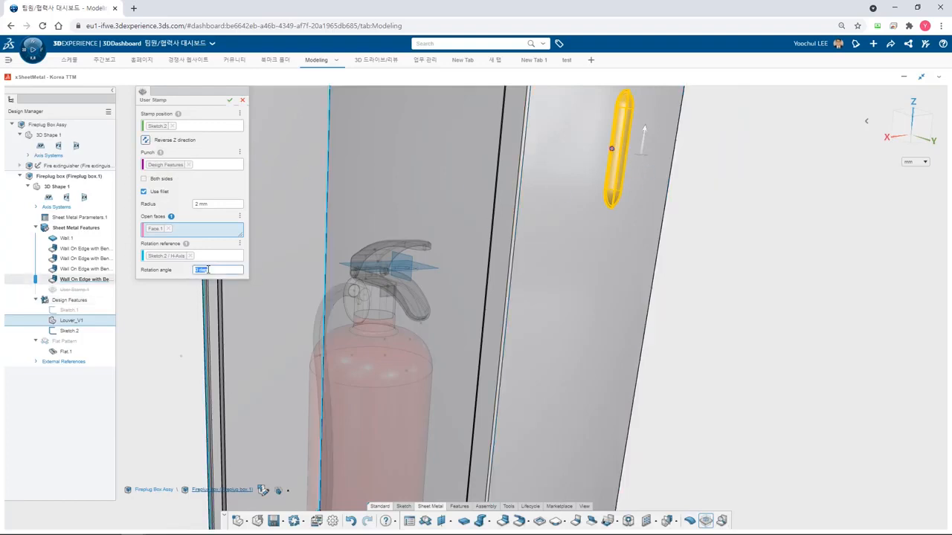
pyautogui.moveTo(747, 217); pyautogui.dragTo(696, 220, button='middle')
pyautogui.scroll(-3, 697, 221)
pyautogui.moveTo(543, 257); pyautogui.dragTo(548, 300, button='middle')
pyautogui.click(230, 101)
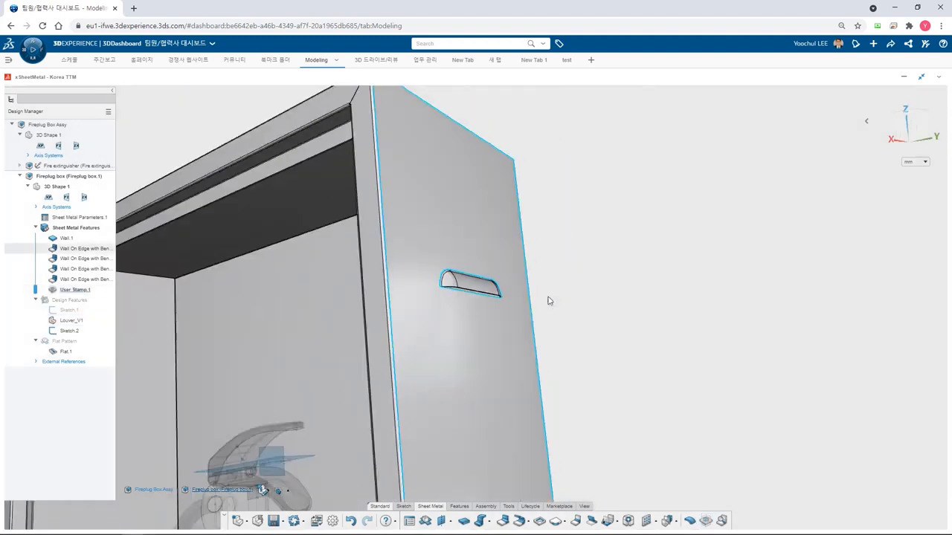
# Pattern the louver stamp down the side wall's vertical edge with 3 instances at 20 mm spacing.
pyautogui.click(646, 521)
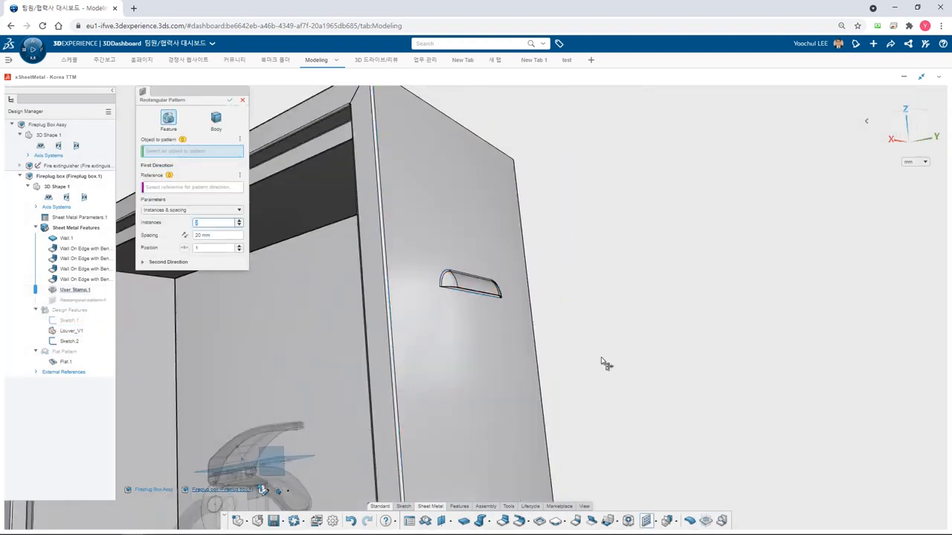
pyautogui.click(482, 291)
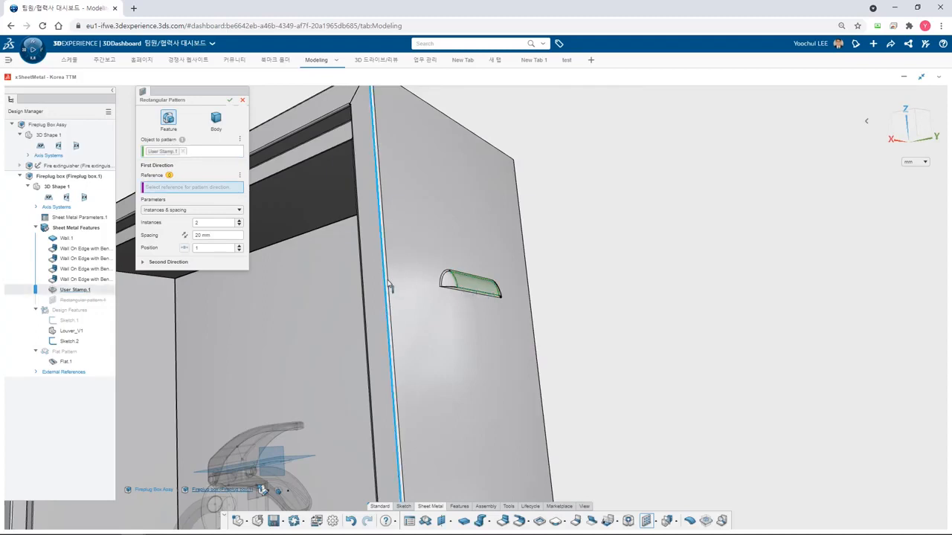
pyautogui.click(392, 342)
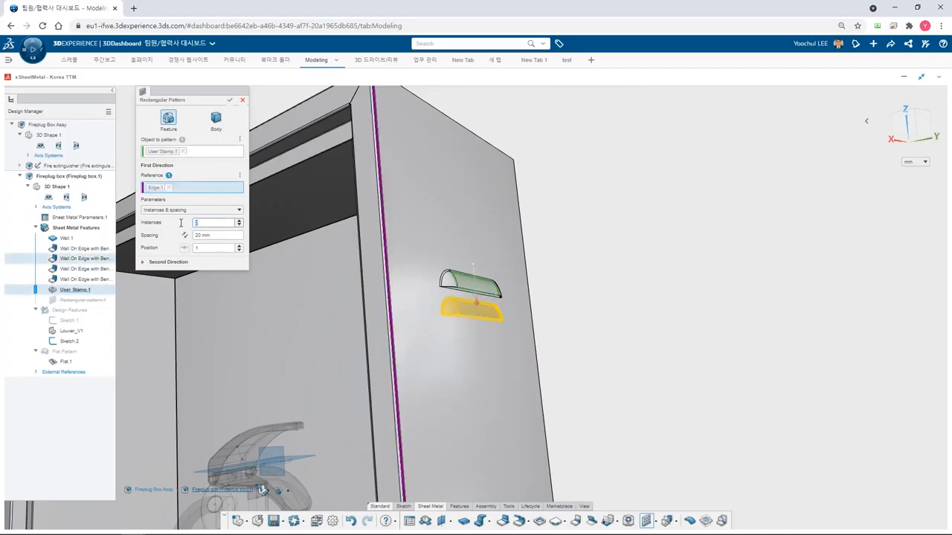
pyautogui.write('3')
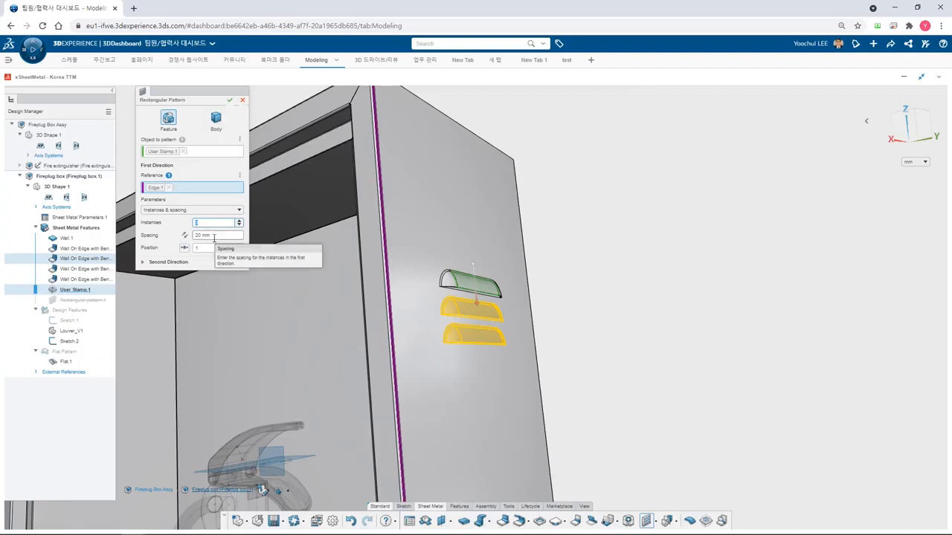
pyautogui.click(230, 100)
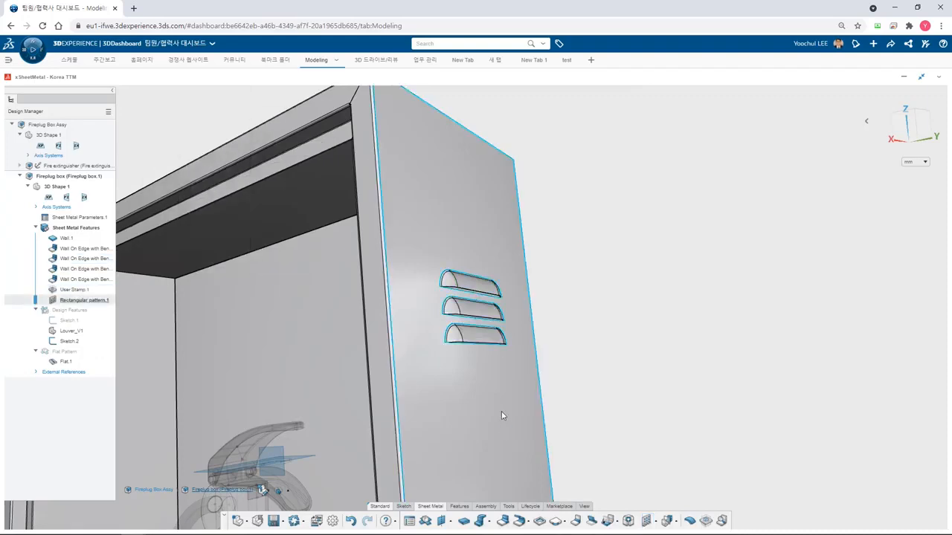
# Mirror the rectangular louver pattern onto the opposite side wall about the vertical plane midway between the side walls.
pyautogui.moveTo(501, 414); pyautogui.dragTo(448, 374, button='middle')
pyautogui.scroll(5, 498, 334)
pyautogui.scroll(-6, 499, 335)
pyautogui.moveTo(499, 342); pyautogui.dragTo(565, 447, button='middle')
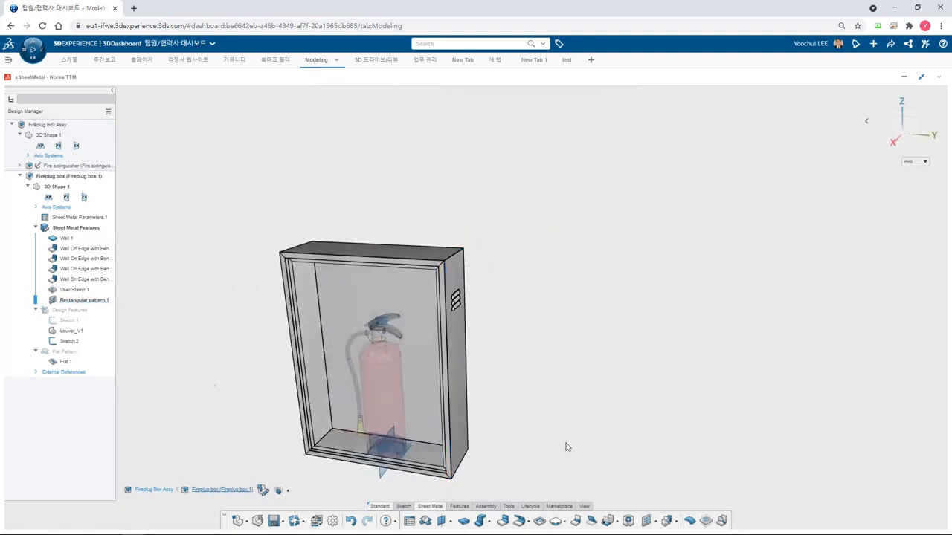
pyautogui.click(669, 521)
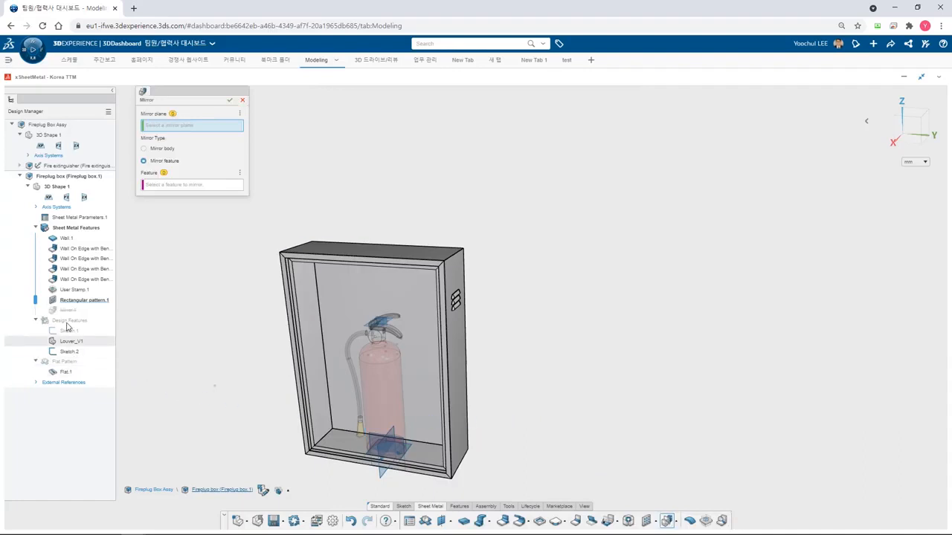
pyautogui.click(81, 303)
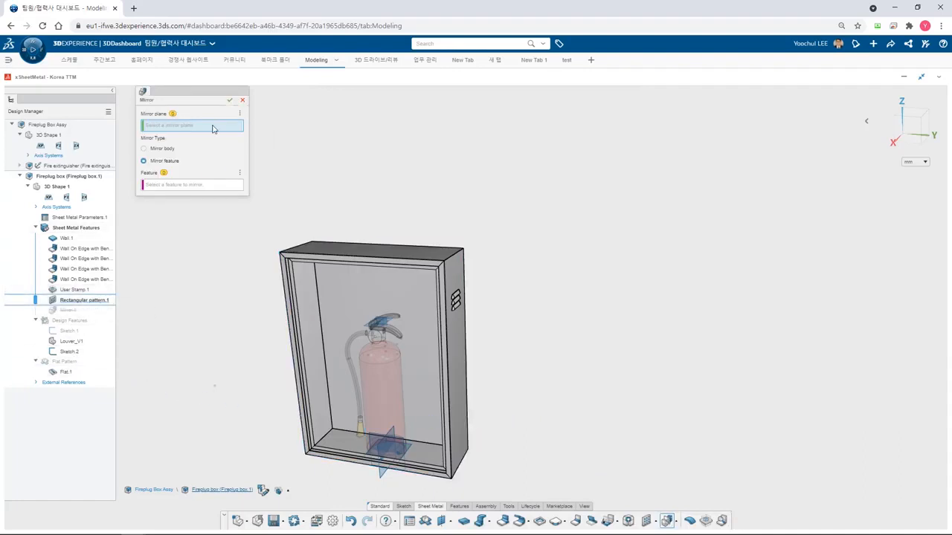
pyautogui.scroll(3, 405, 491)
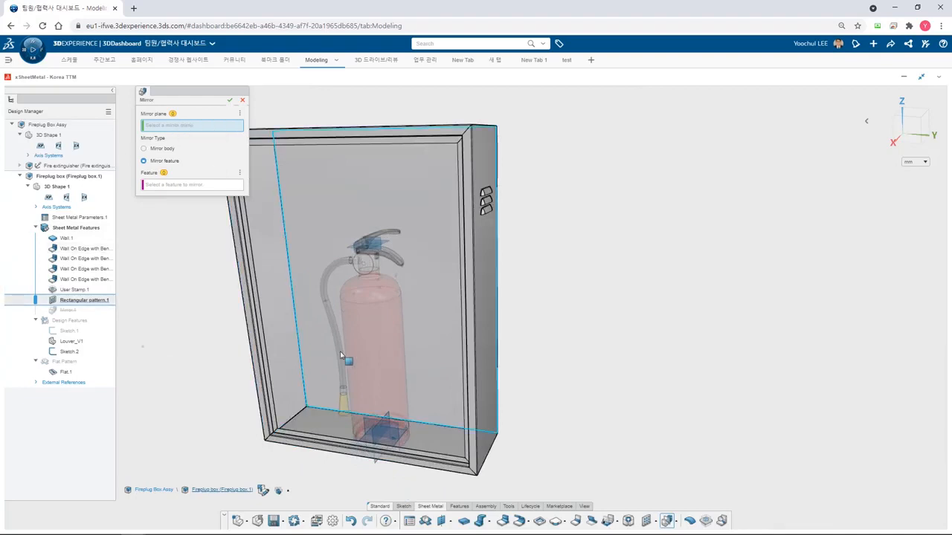
pyautogui.click(378, 430)
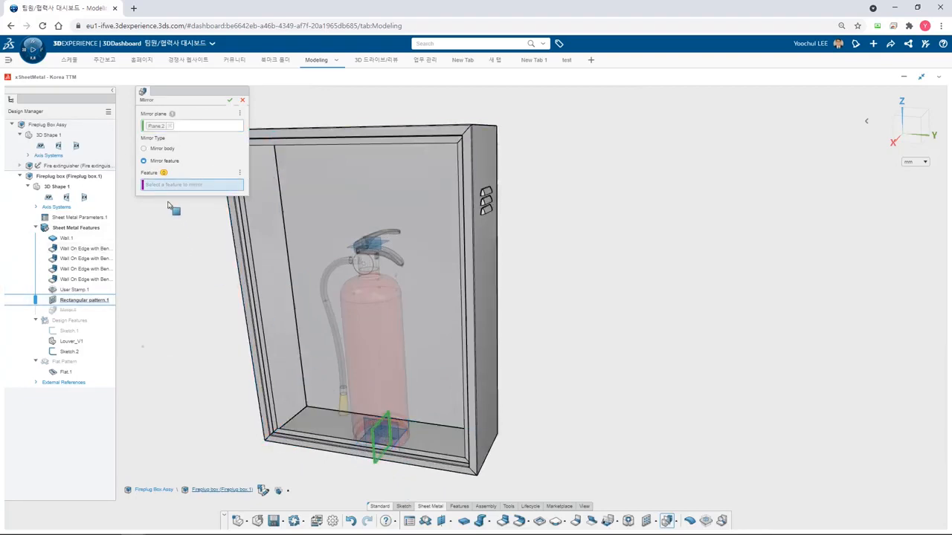
pyautogui.click(95, 302)
pyautogui.moveTo(257, 328); pyautogui.dragTo(318, 249, button='middle')
pyautogui.scroll(5, 318, 249)
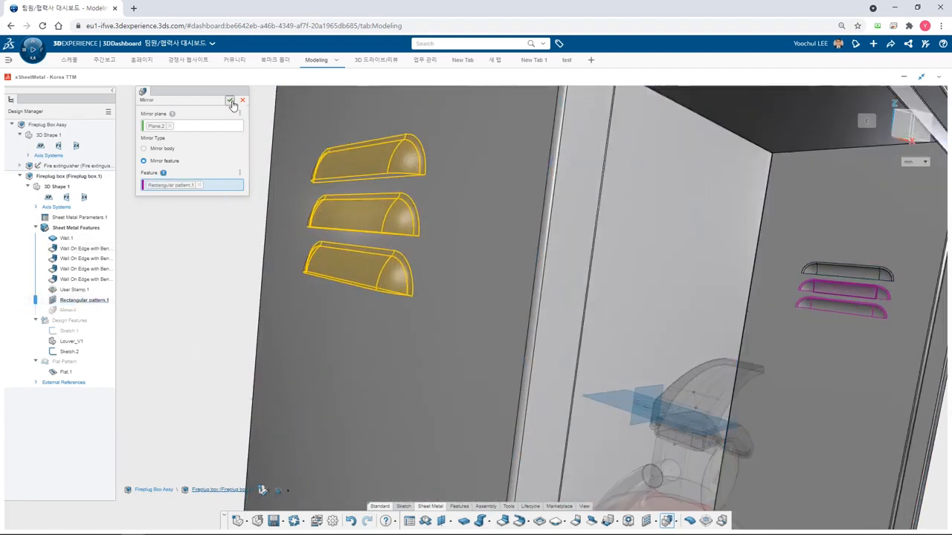
pyautogui.press('Return')
# Save the fireplug box assembly.
pyautogui.scroll(-5, 491, 357)
pyautogui.moveTo(486, 368); pyautogui.dragTo(438, 385, button='middle')
pyautogui.click(274, 521)
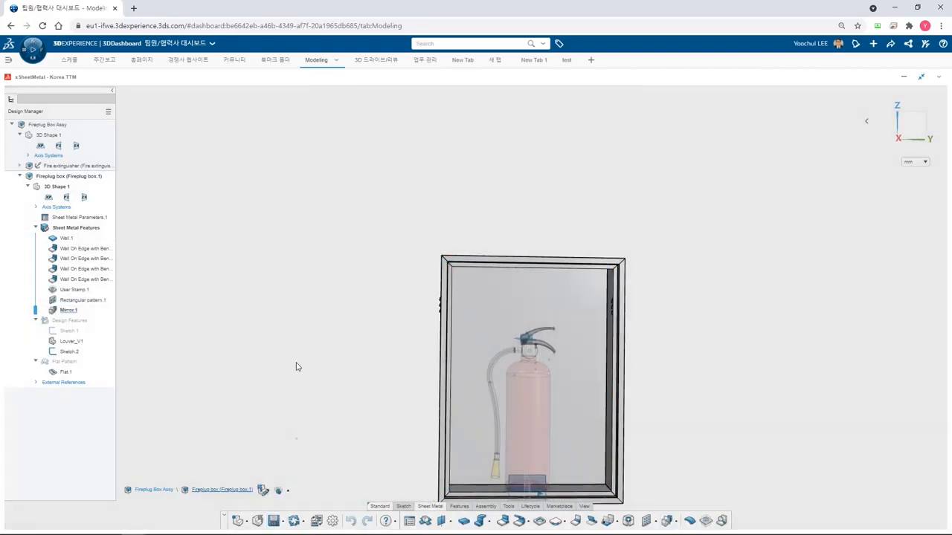
pyautogui.click(26, 177)
pyautogui.click(20, 176)
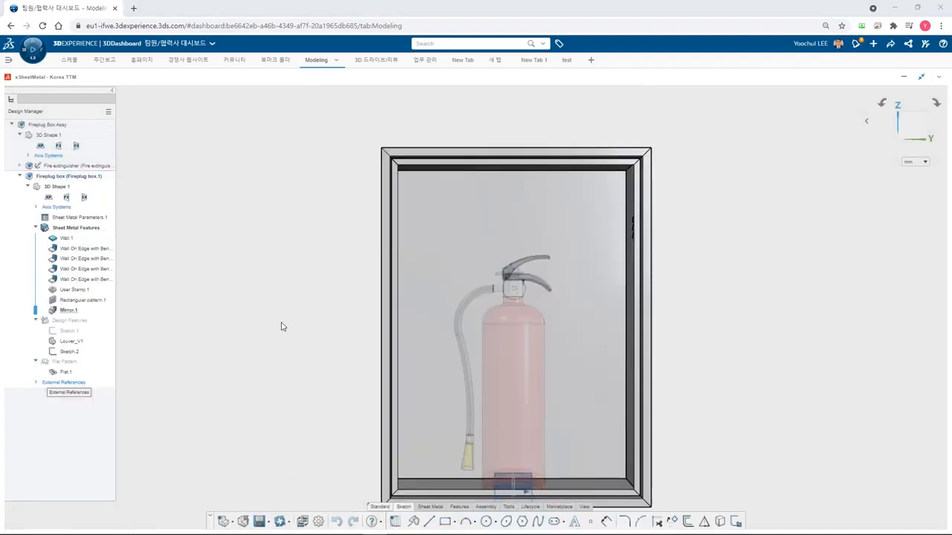
# Insert a new component named Box_Door into the fireplug box, placed at the origin and opened for editing.
pyautogui.click(485, 506)
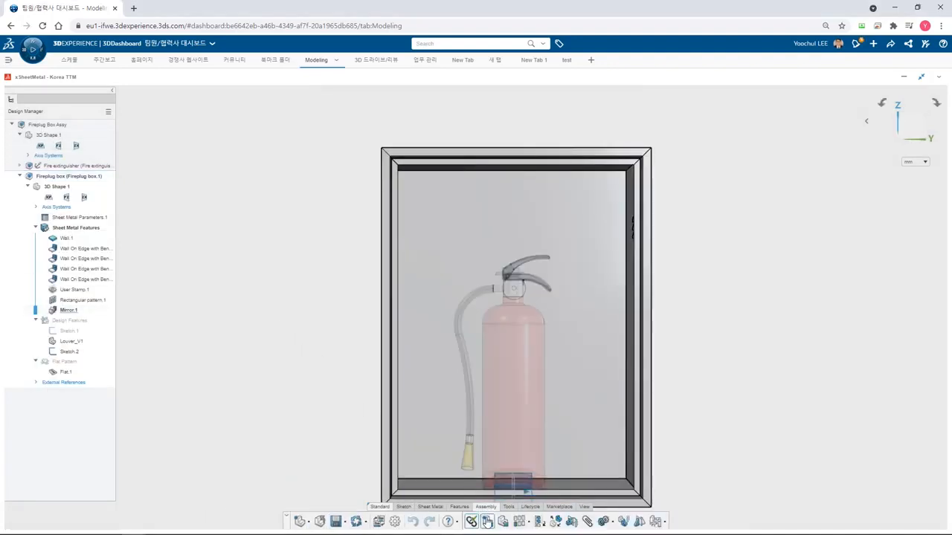
pyautogui.click(487, 521)
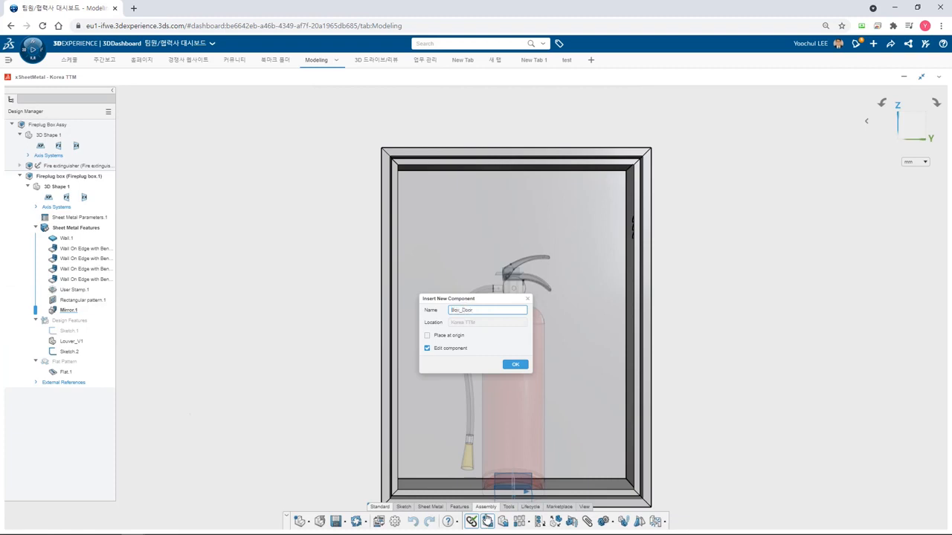
pyautogui.click(428, 337)
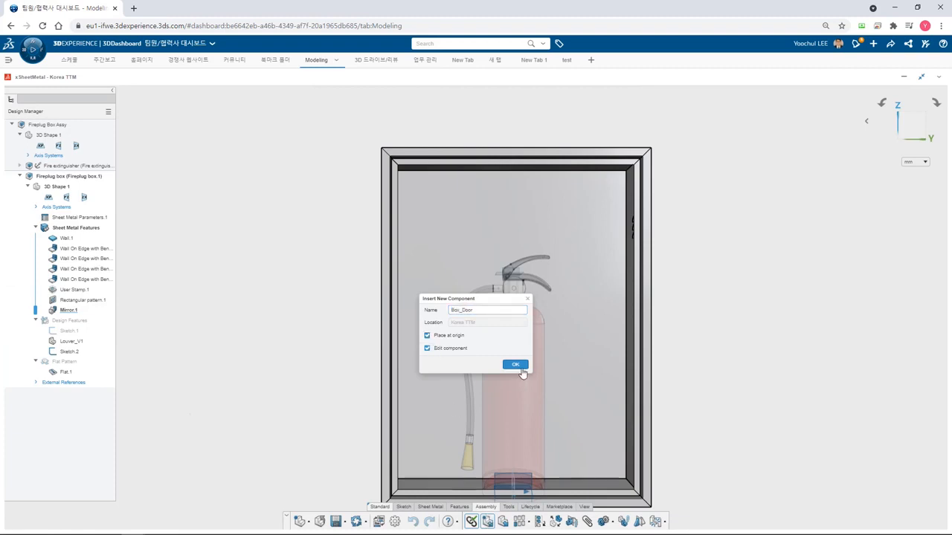
pyautogui.click(515, 365)
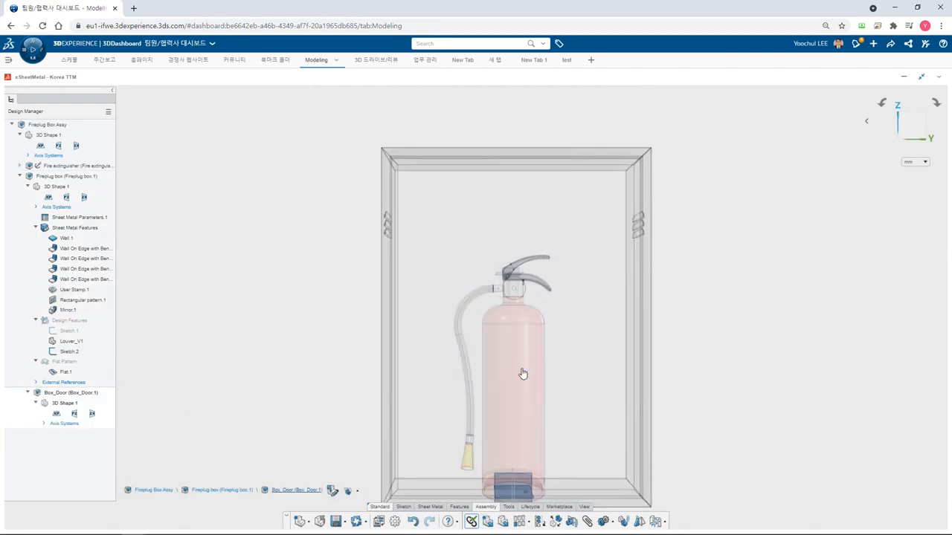
# Start a sketch on the box's front flange face and draw a rectangle inside the opening.
pyautogui.click(384, 312)
pyautogui.click(403, 279)
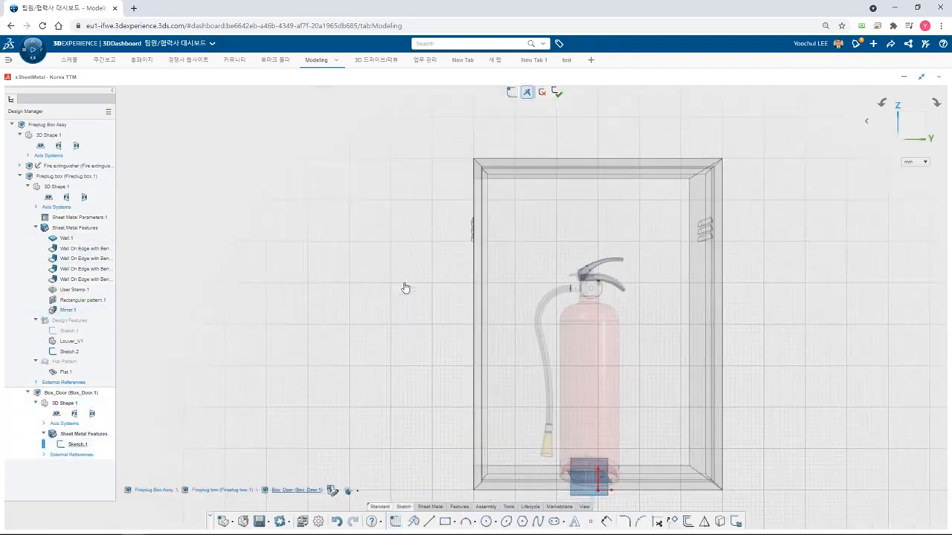
pyautogui.click(444, 521)
pyautogui.moveTo(495, 191); pyautogui.dragTo(680, 455)
pyautogui.press('Escape')
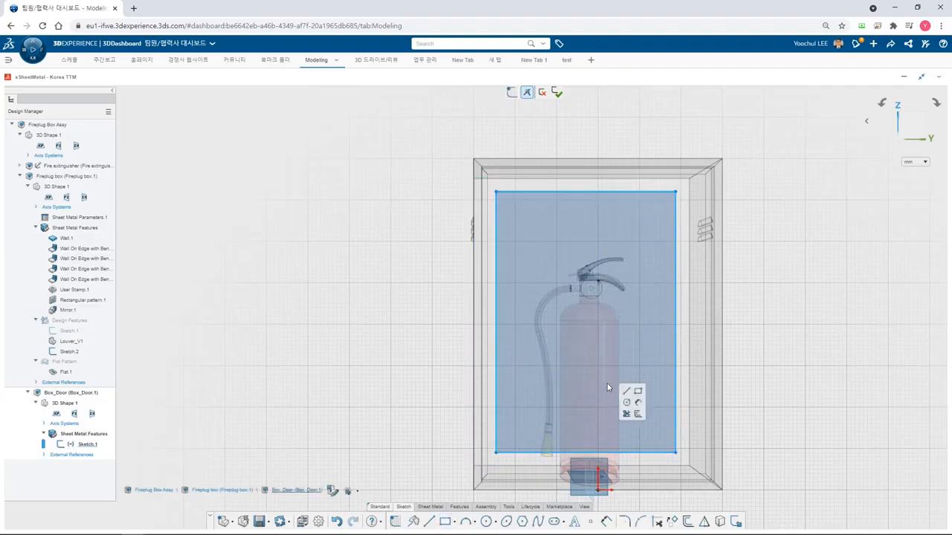
# Dimension the rectangle's upper edge at 0 mm from the upper edge of the box opening.
pyautogui.scroll(2, 669, 168)
pyautogui.scroll(3, 671, 169)
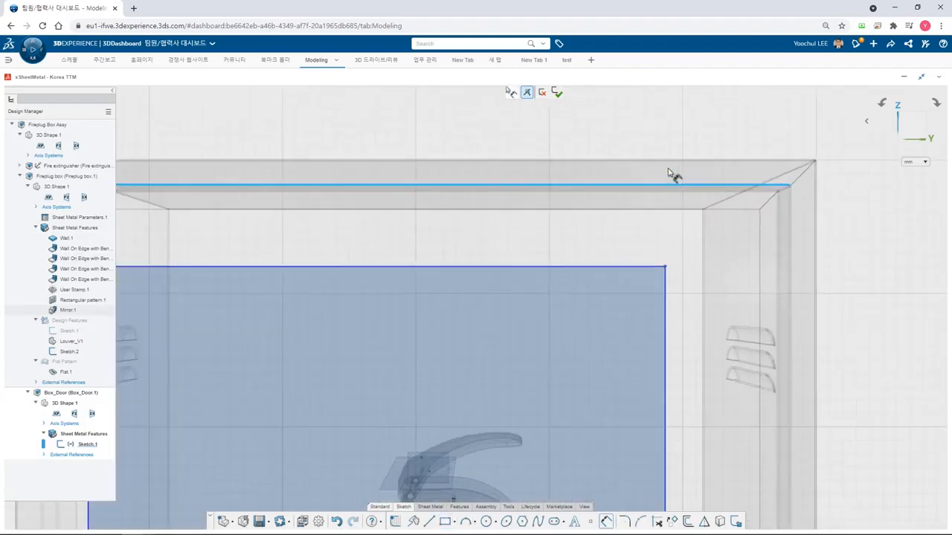
pyautogui.click(347, 194)
pyautogui.click(366, 295)
pyautogui.click(366, 251)
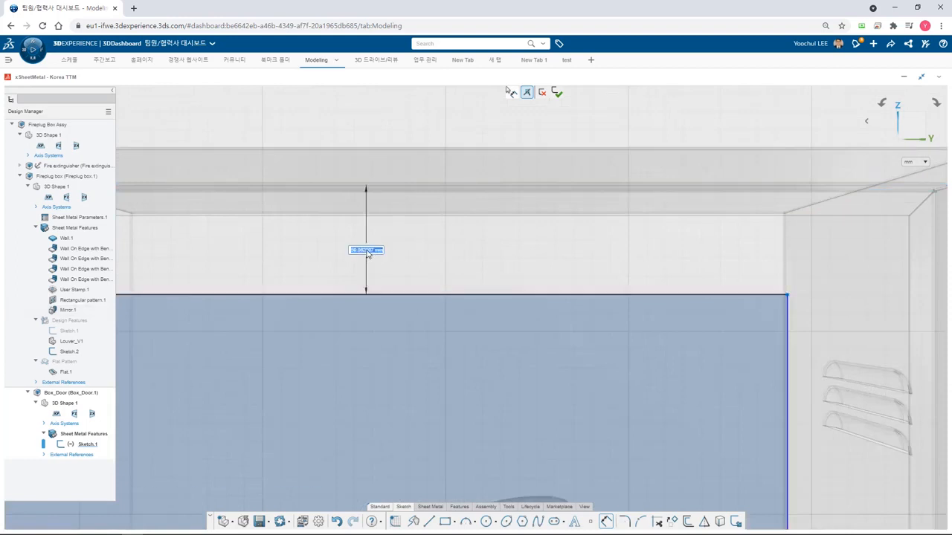
pyautogui.write('0')
pyautogui.press('Return')
# Dimension the rectangle's right side at 0 mm from the right edge of the box opening.
pyautogui.click(788, 298)
pyautogui.scroll(-1, 797, 306)
pyautogui.scroll(2, 799, 311)
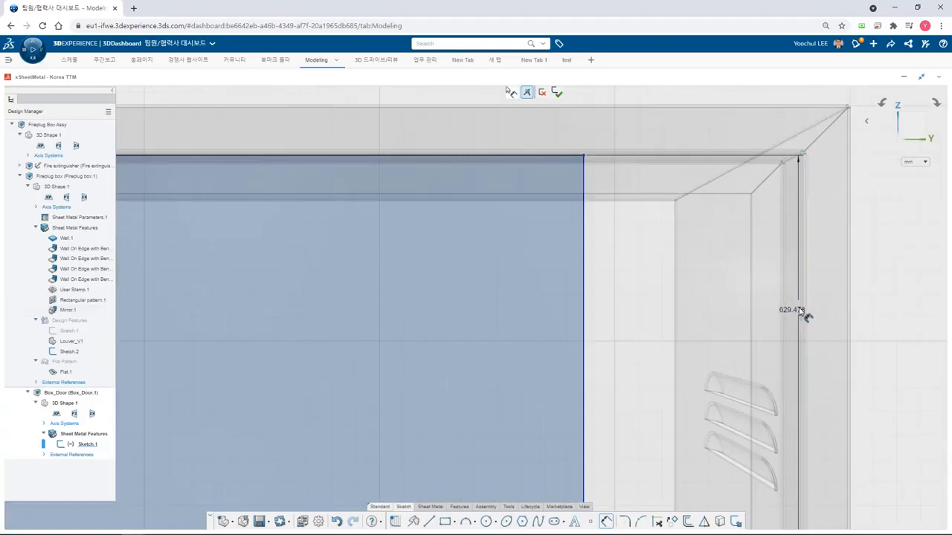
pyautogui.write('0')
pyautogui.press('Return')
pyautogui.scroll(-3, 654, 324)
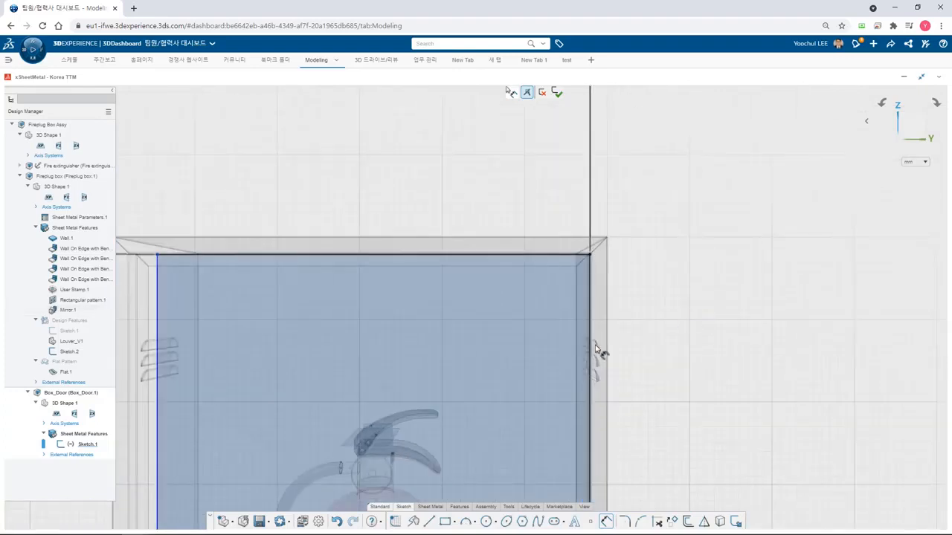
# Dimension the rectangle's left side at 0 mm from the left edge of the box opening.
pyautogui.scroll(3, 236, 376)
pyautogui.scroll(1, 250, 377)
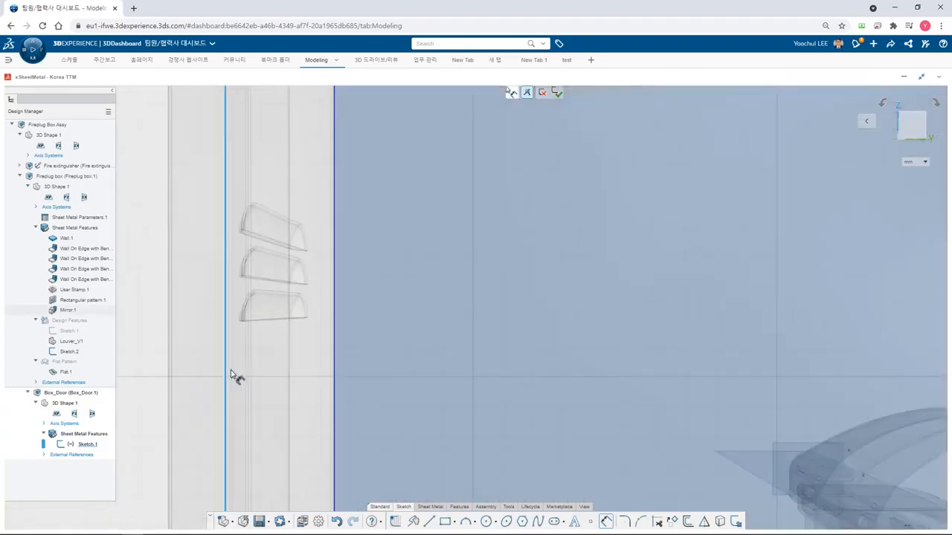
pyautogui.click(333, 377)
pyautogui.click(318, 377)
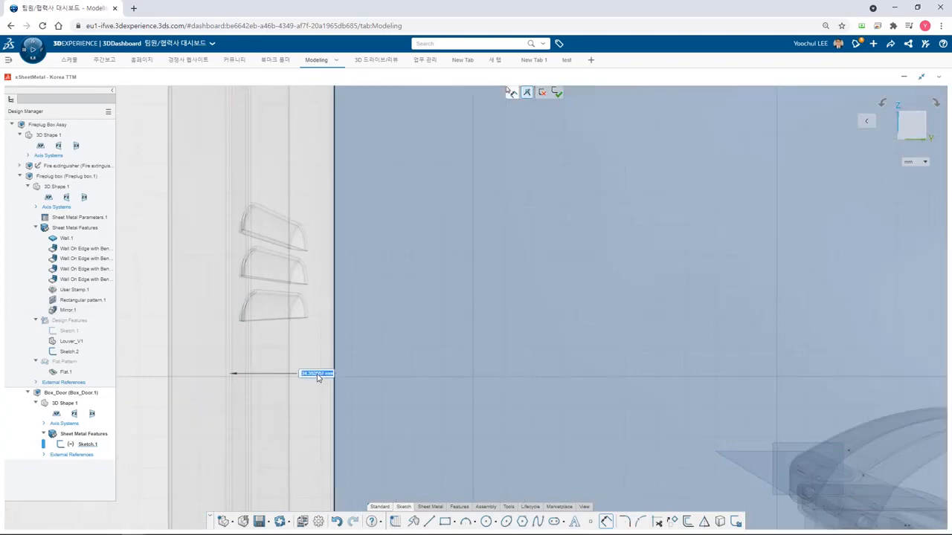
pyautogui.write('0')
pyautogui.press('Return')
# Dimension the rectangle's lower edge onto the lower edge of the box opening and finish the sketch.
pyautogui.scroll(-3, 559, 456)
pyautogui.scroll(3, 573, 421)
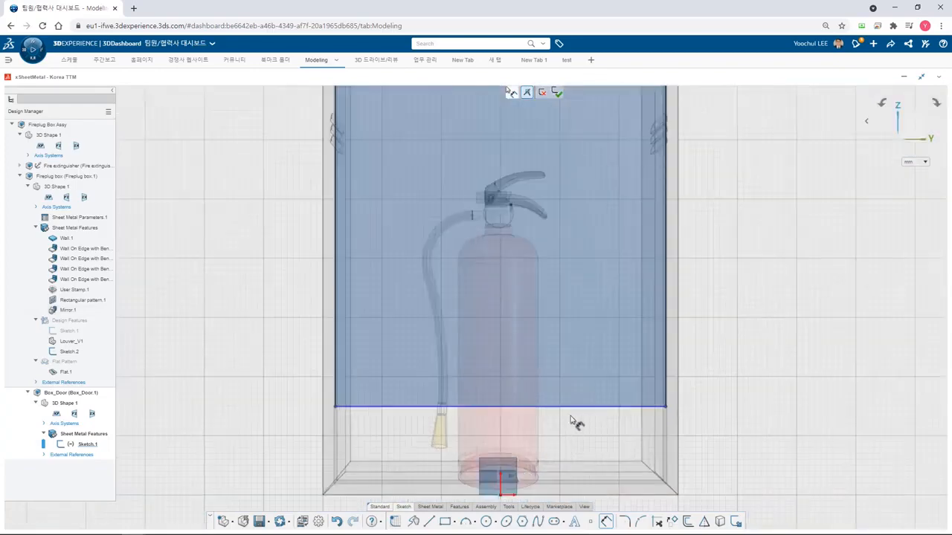
pyautogui.scroll(1, 576, 490)
pyautogui.scroll(2, 575, 489)
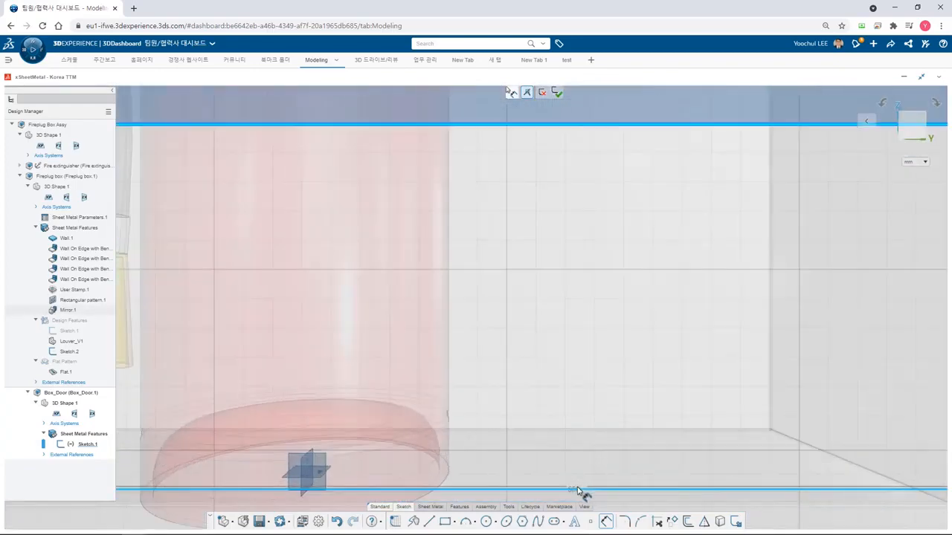
pyautogui.scroll(-1, 570, 456)
pyautogui.scroll(1, 567, 456)
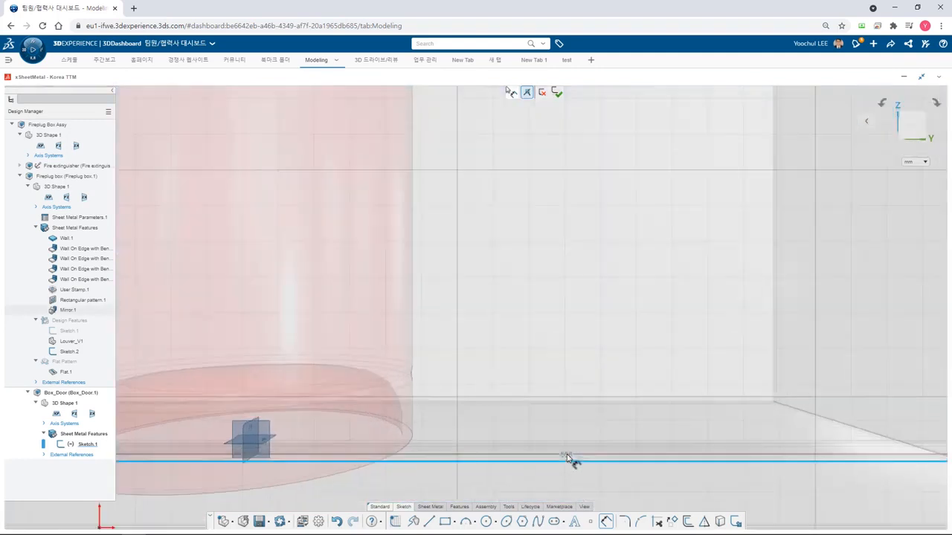
pyautogui.click(558, 451)
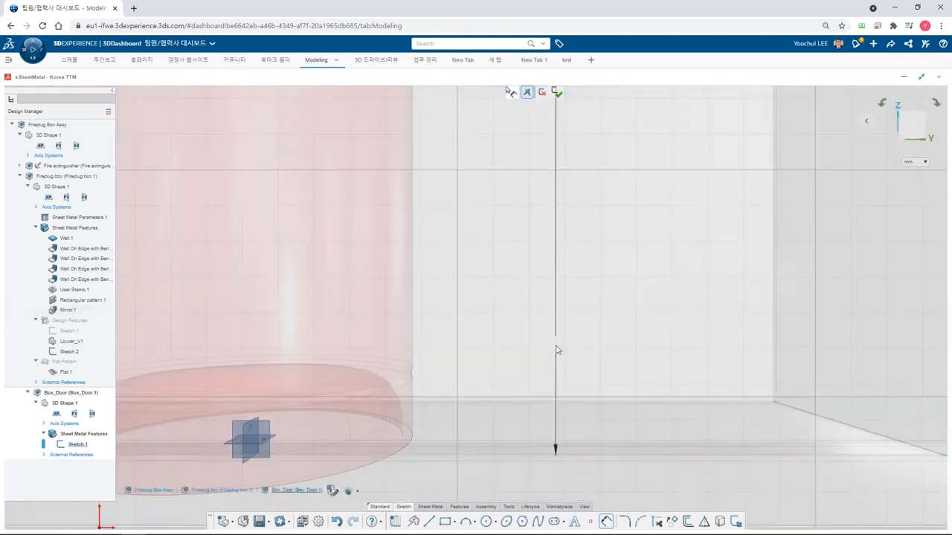
pyautogui.press('Return')
pyautogui.scroll(-5, 556, 347)
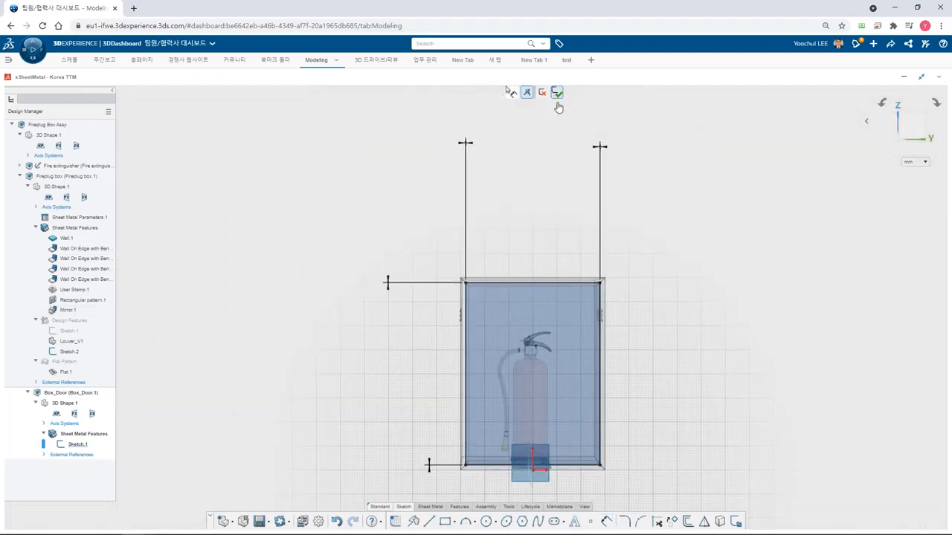
pyautogui.click(557, 94)
# Start a sheet metal Wall for the door and set the thickness to 1 mm and the bend radius to 0.5 mm.
pyautogui.click(432, 507)
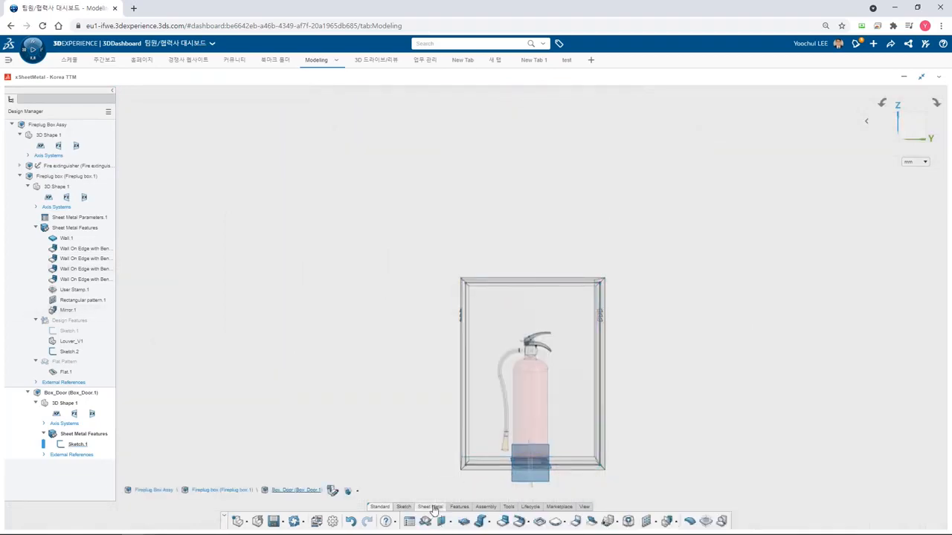
pyautogui.click(463, 523)
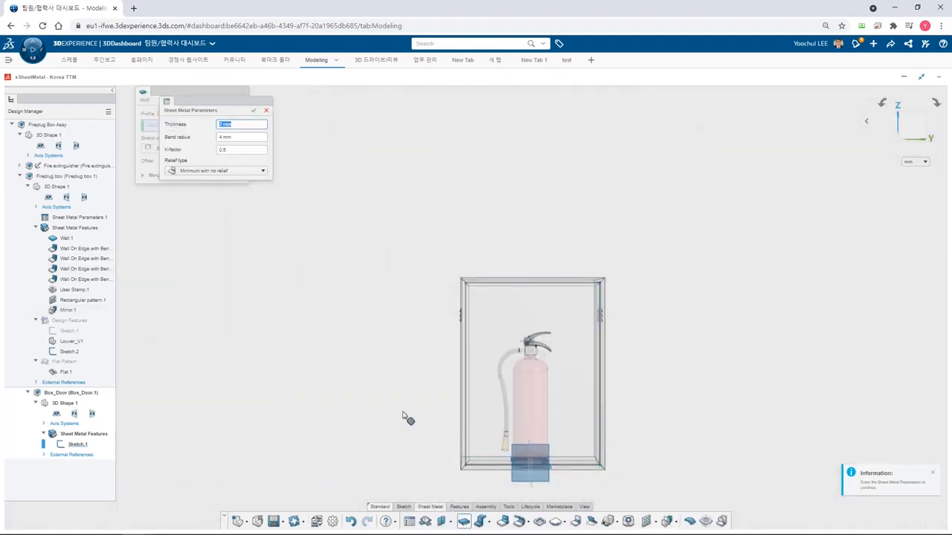
pyautogui.click(243, 138)
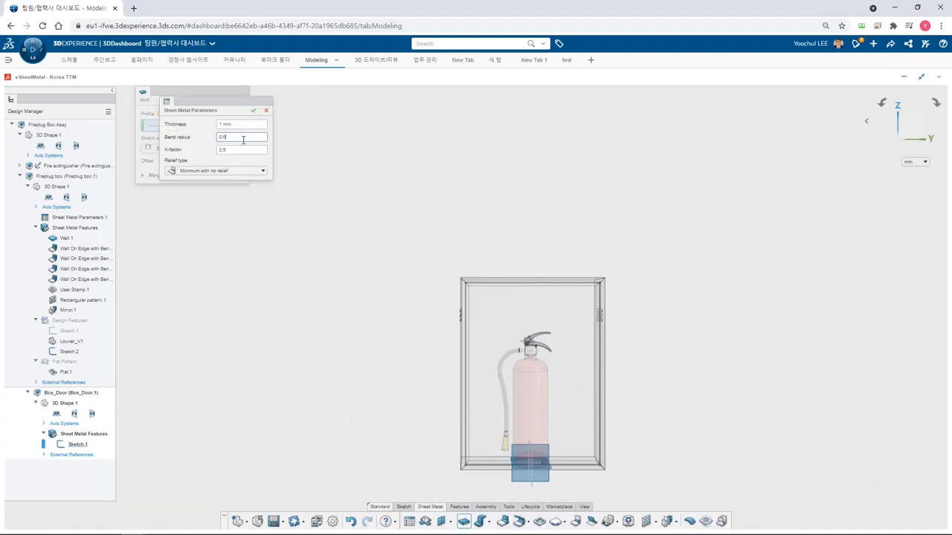
pyautogui.click(253, 111)
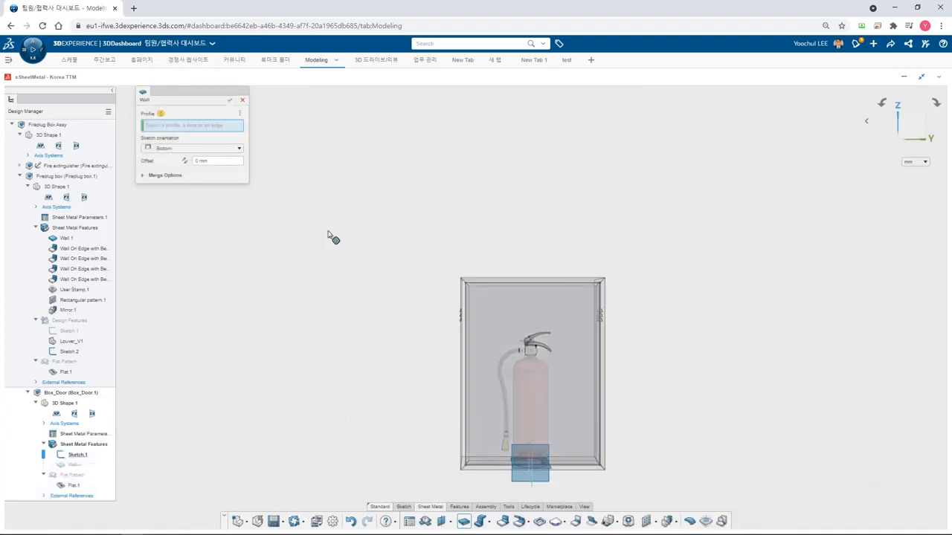
# Create the door's wall from the rectangle sketch with Top sketch orientation and a 0 mm offset.
pyautogui.click(510, 324)
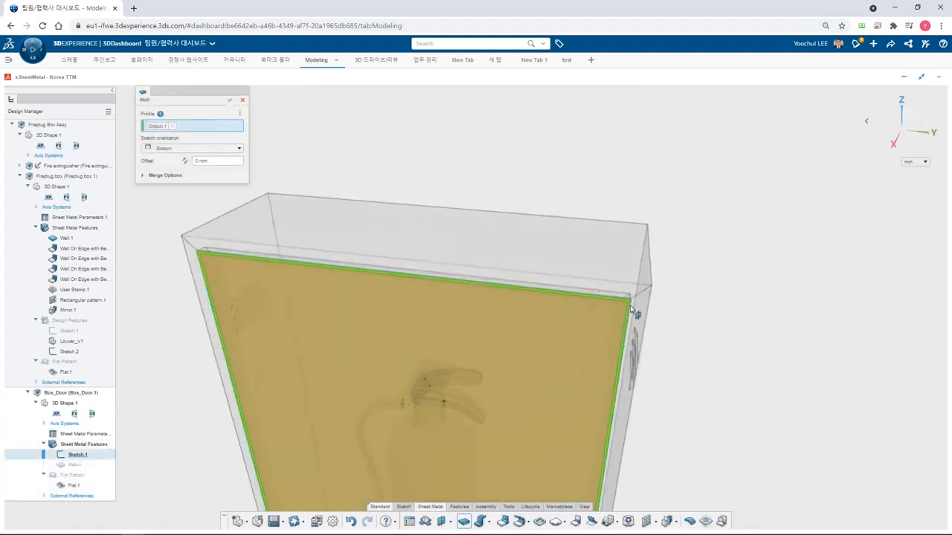
pyautogui.moveTo(646, 336); pyautogui.dragTo(562, 356, button='middle')
pyautogui.click(217, 148)
pyautogui.click(212, 169)
pyautogui.click(217, 151)
pyautogui.click(204, 158)
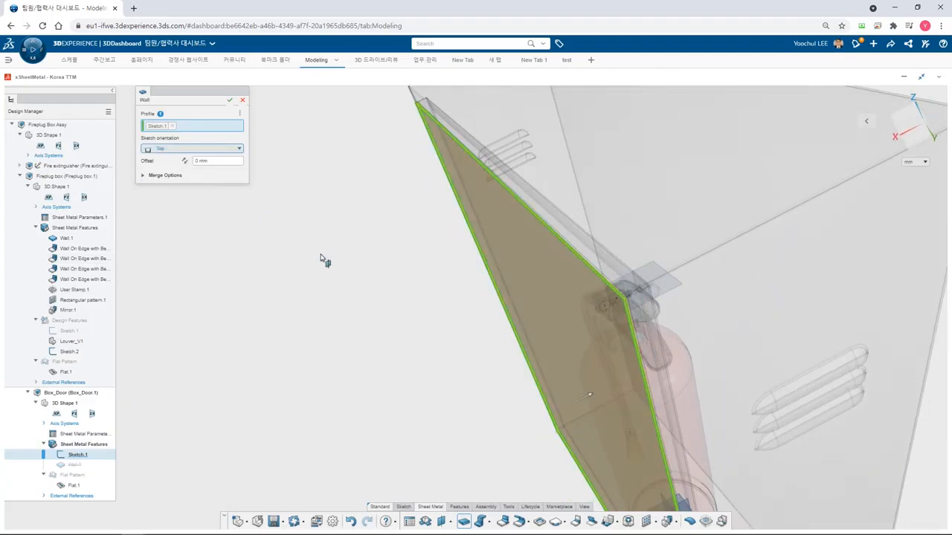
pyautogui.moveTo(721, 314); pyautogui.dragTo(415, 278, button='middle')
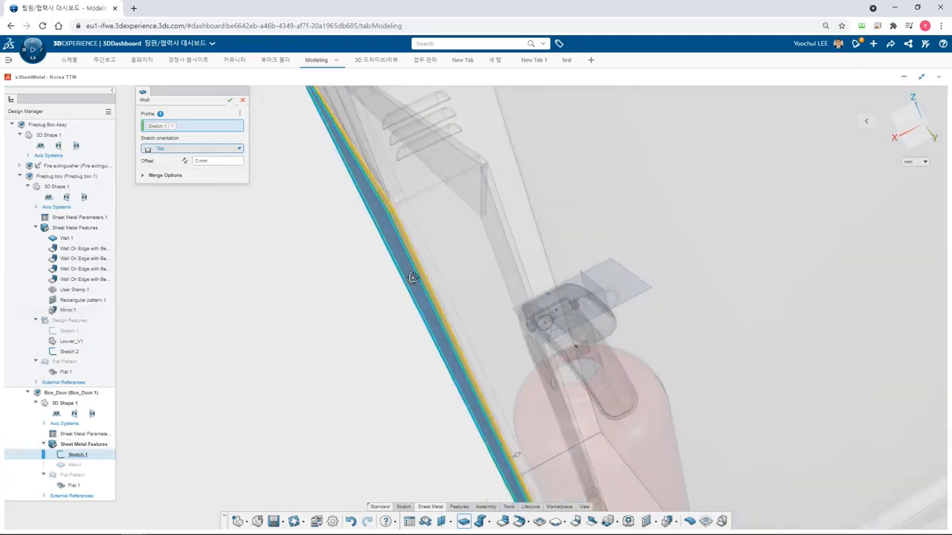
pyautogui.click(209, 148)
pyautogui.click(211, 179)
pyautogui.click(159, 149)
pyautogui.click(162, 169)
pyautogui.click(185, 149)
pyautogui.click(159, 158)
pyautogui.click(230, 99)
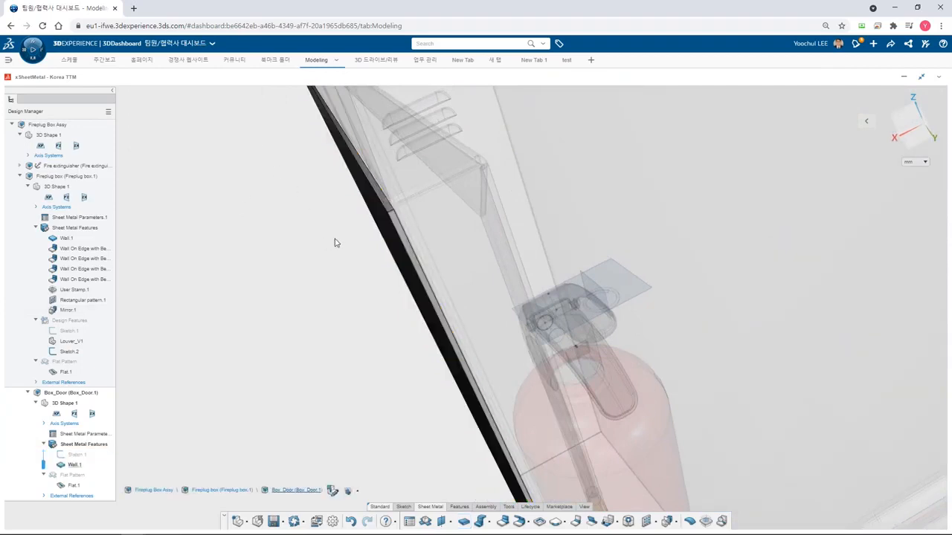
# Hide the Sheet Metal Features of the fireplug box so only the door panel and extinguisher are displayed.
pyautogui.moveTo(355, 287); pyautogui.dragTo(418, 266, button='middle')
pyautogui.scroll(-9, 567, 234)
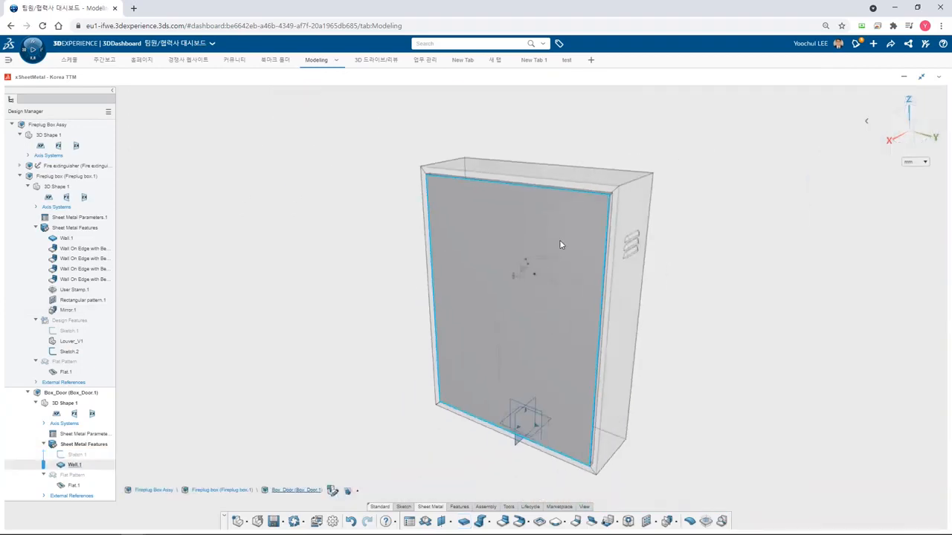
pyautogui.press('n')
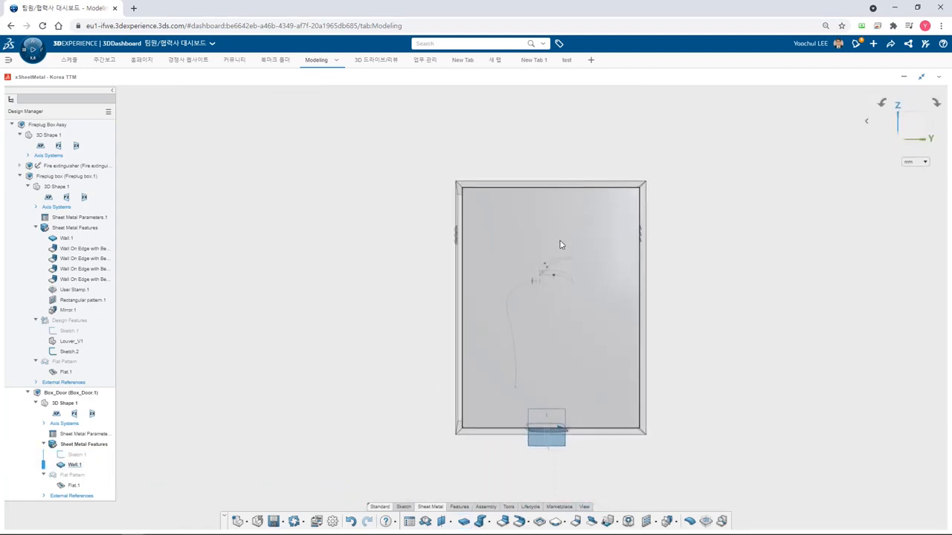
pyautogui.click(87, 229)
pyautogui.click(118, 208)
# Start a Wall on Edge on the four edges of the door panel and set its height.
pyautogui.moveTo(372, 212); pyautogui.dragTo(513, 175, button='middle')
pyautogui.scroll(5, 513, 175)
pyautogui.moveTo(507, 176); pyautogui.dragTo(510, 180, button='middle')
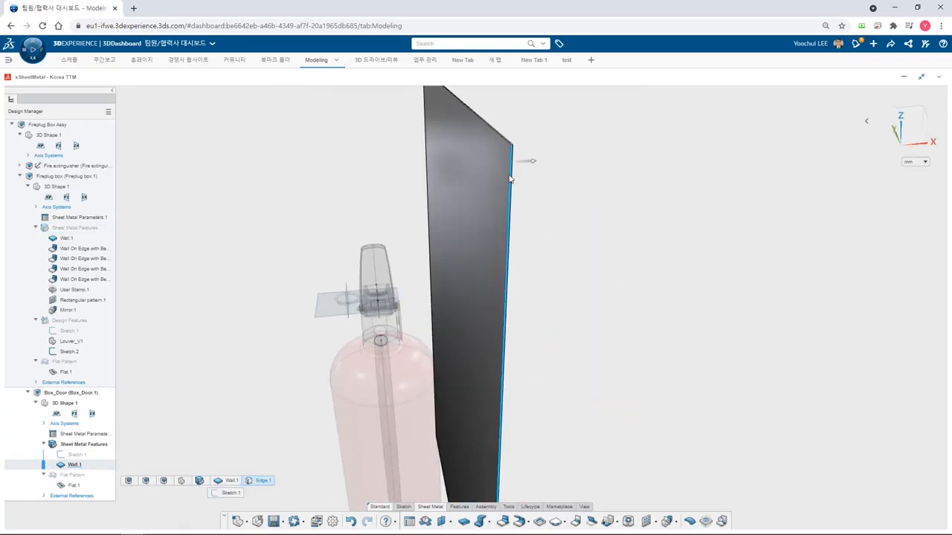
pyautogui.click(529, 145)
pyautogui.moveTo(524, 244); pyautogui.dragTo(520, 285, button='middle')
pyautogui.click(511, 153)
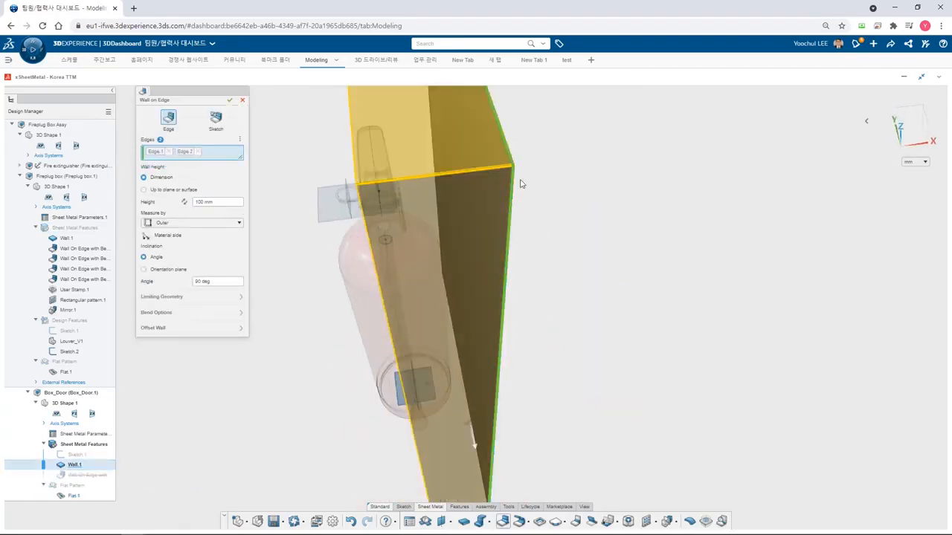
pyautogui.moveTo(518, 172); pyautogui.dragTo(401, 205, button='middle')
pyautogui.click(310, 200)
pyautogui.click(314, 446)
pyautogui.press('Return')
# Set the gap distance in the limiting geometry to 0.2 mm and create the four side flanges.
pyautogui.scroll(3, 487, 270)
pyautogui.moveTo(487, 274); pyautogui.dragTo(426, 231, button='middle')
pyautogui.click(226, 302)
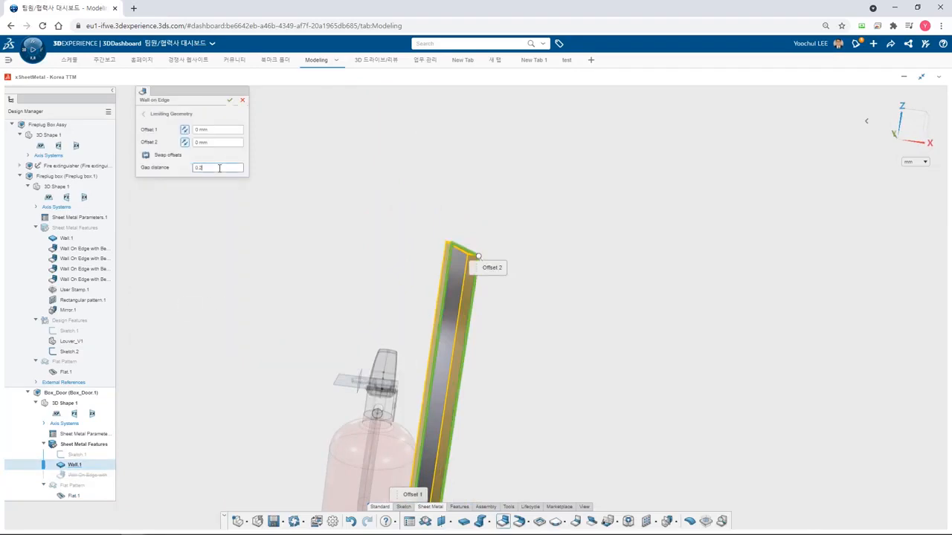
pyautogui.scroll(3, 455, 266)
pyautogui.moveTo(455, 266); pyautogui.dragTo(412, 293, button='middle')
pyautogui.click(155, 116)
pyautogui.click(229, 100)
# Add 10 mm return flanges at 90 degrees on the free edges of the door's four side flanges with Wall on Edge.
pyautogui.scroll(3, 500, 303)
pyautogui.scroll(-3, 417, 291)
pyautogui.moveTo(469, 318); pyautogui.dragTo(513, 312, button='middle')
pyautogui.click(458, 278)
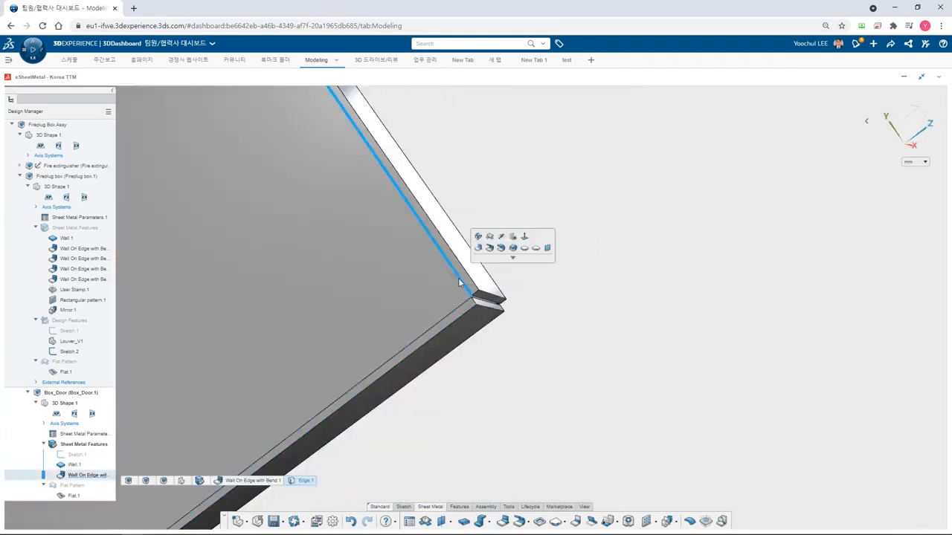
pyautogui.click(478, 257)
pyautogui.click(385, 368)
pyautogui.scroll(-5, 385, 376)
pyautogui.scroll(3, 357, 327)
pyautogui.click(520, 161)
pyautogui.click(188, 466)
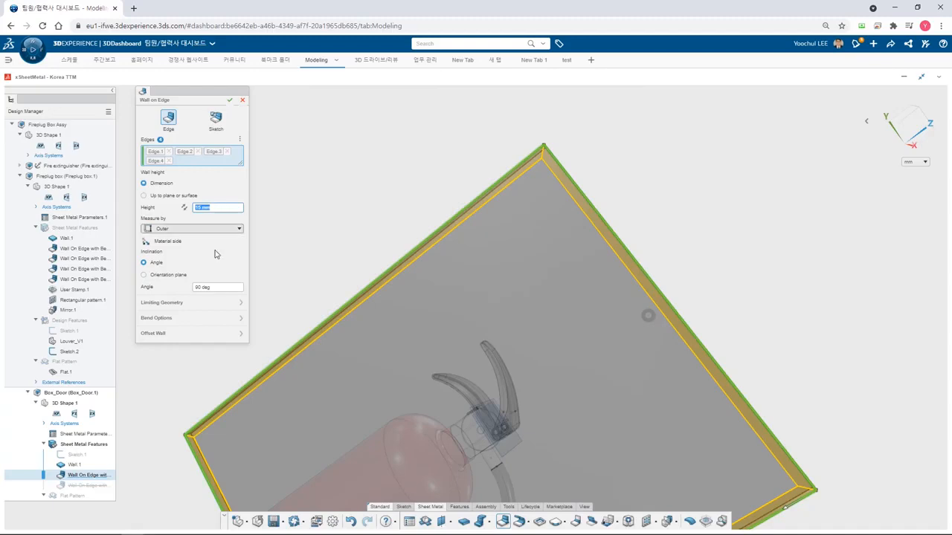
pyautogui.click(201, 303)
pyautogui.click(230, 100)
# Search for the existing product a-818-4 and insert the handle assembly into the Box_Door component.
pyautogui.scroll(-4, 618, 253)
pyautogui.moveTo(617, 253); pyautogui.dragTo(557, 284, button='middle')
pyautogui.middleClick(570, 283)
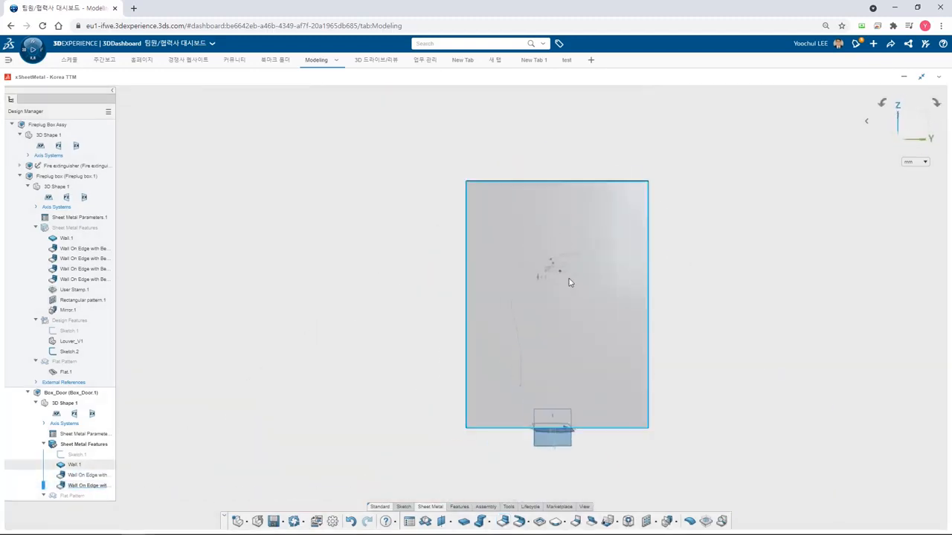
pyautogui.click(485, 507)
pyautogui.click(501, 522)
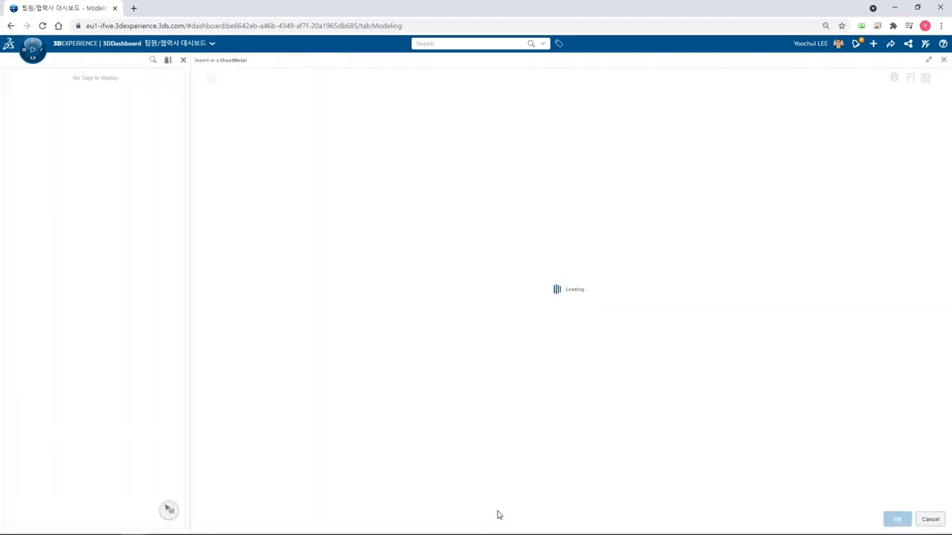
pyautogui.click(454, 46)
pyautogui.click(451, 70)
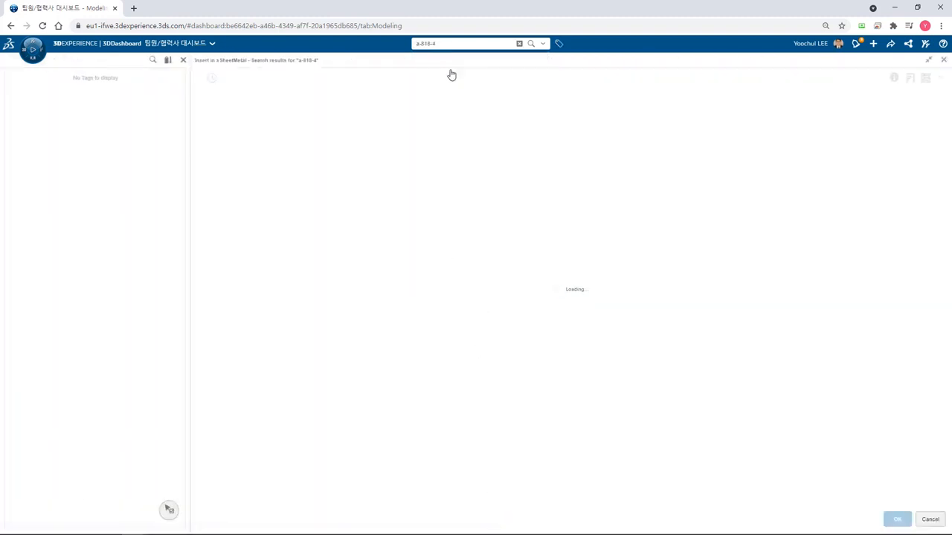
pyautogui.click(352, 117)
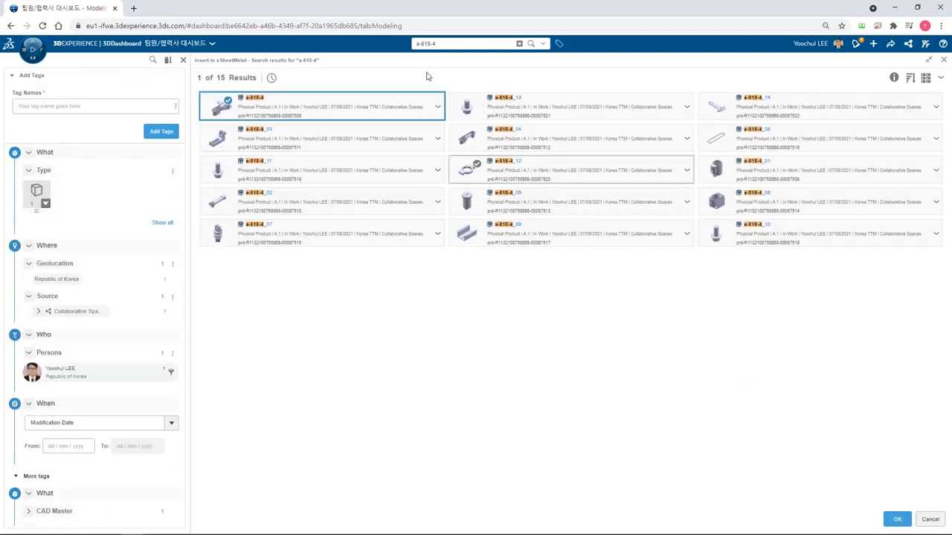
pyautogui.click(887, 519)
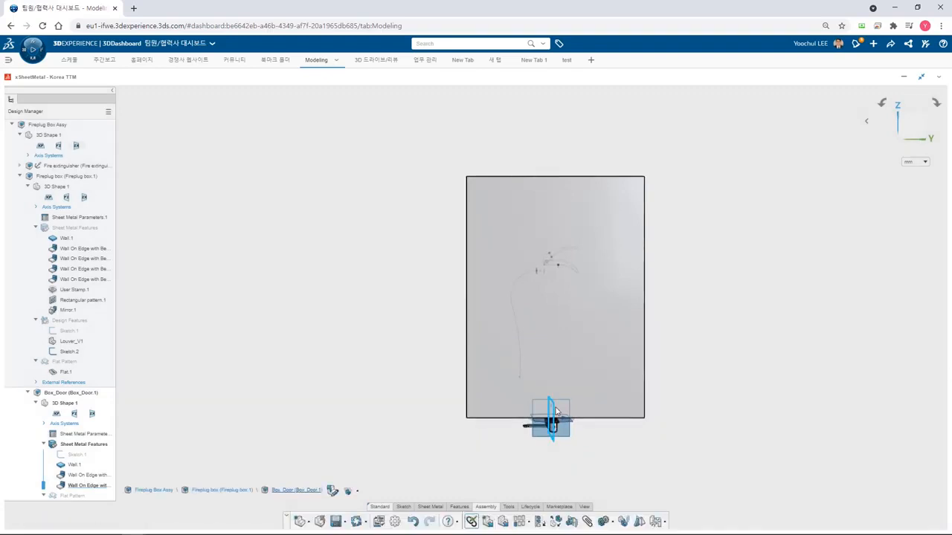
# Unfix the inserted a-818-4 handle and move it into the free space beside the door's lower left corner.
pyautogui.scroll(5, 556, 411)
pyautogui.scroll(-1, 83, 471)
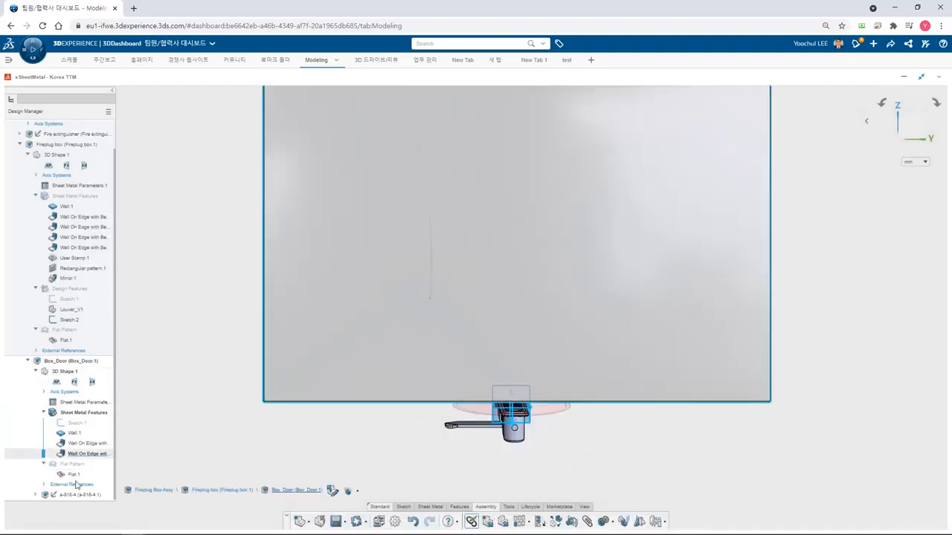
pyautogui.click(81, 494)
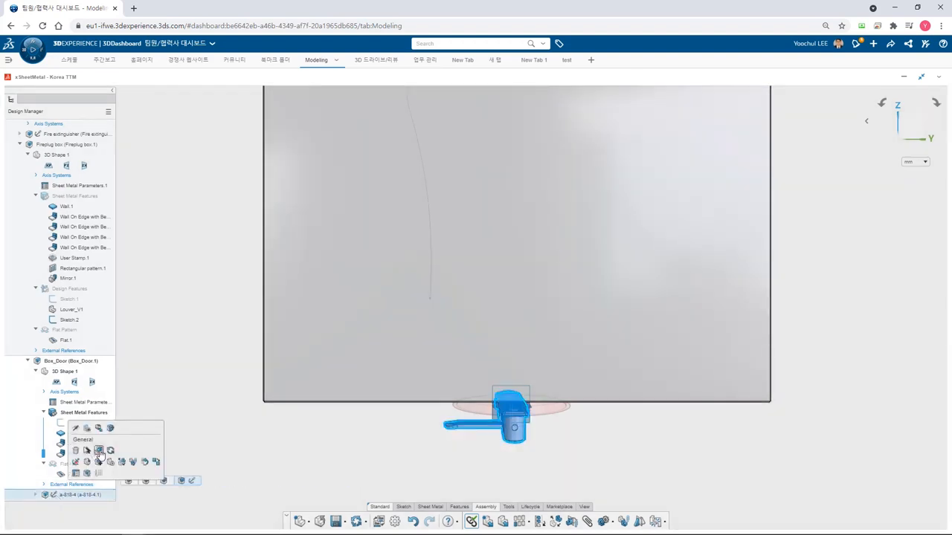
pyautogui.click(469, 457)
pyautogui.moveTo(510, 443); pyautogui.dragTo(230, 340)
# Mate the back face of the handle's rim coincident with the door's front face, with flipped orientation.
pyautogui.moveTo(230, 341); pyautogui.dragTo(223, 290, button='middle')
pyautogui.scroll(4, 207, 363)
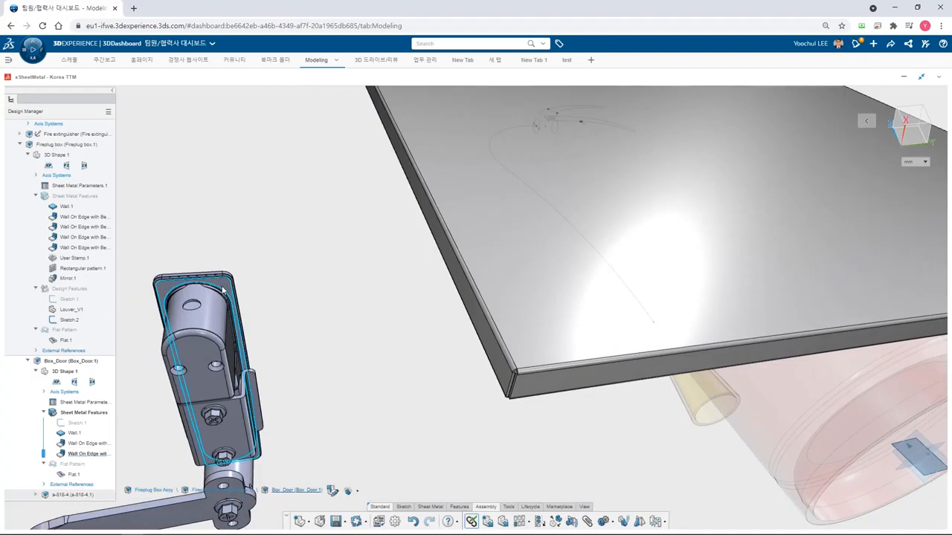
pyautogui.click(561, 215)
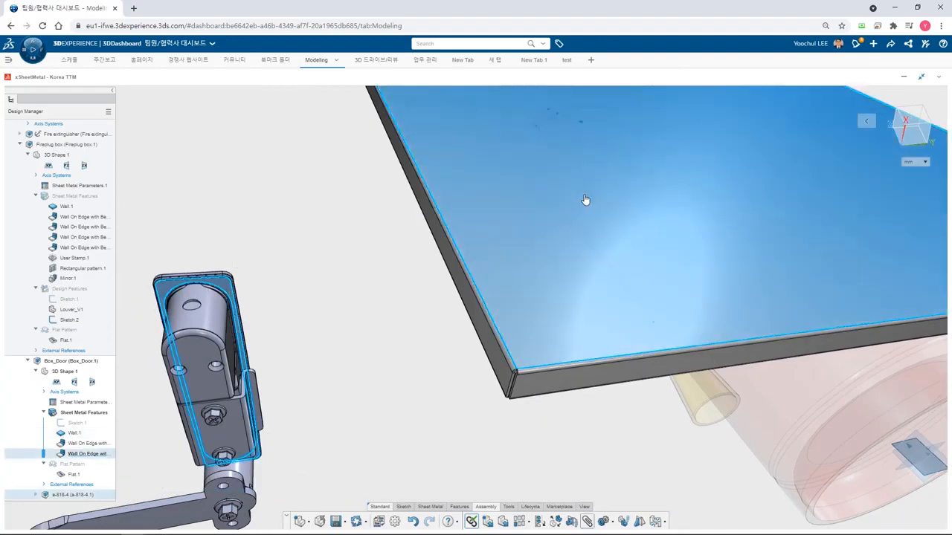
pyautogui.click(584, 198)
pyautogui.click(582, 230)
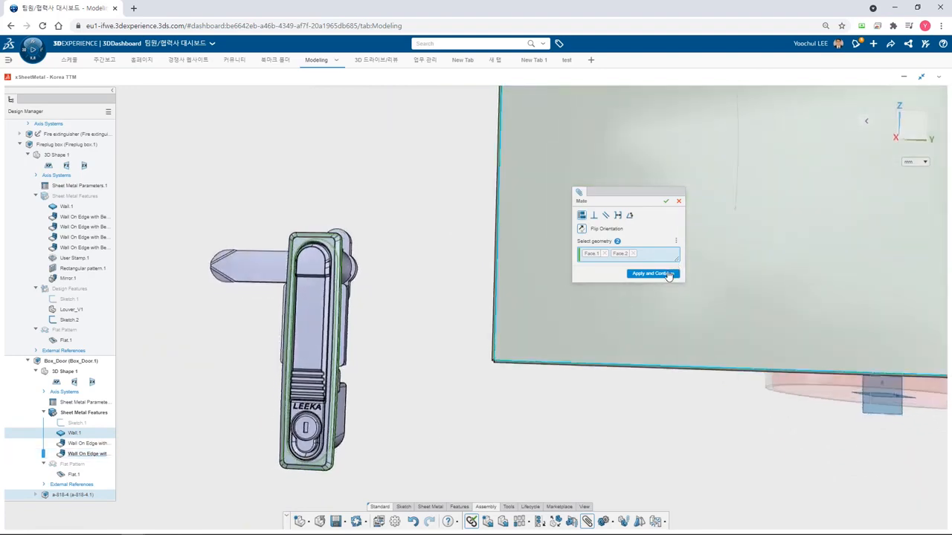
pyautogui.click(669, 274)
# Add a 60 mm distance mate between the side face of the handle's rear bracket and the door's adjacent edge flange.
pyautogui.moveTo(356, 272); pyautogui.dragTo(306, 275)
pyautogui.scroll(5, 309, 280)
pyautogui.moveTo(312, 276); pyautogui.dragTo(339, 247, button='middle')
pyautogui.scroll(4, 335, 228)
pyautogui.click(332, 227)
pyautogui.moveTo(426, 257)
pyautogui.mouseDown(button='middle')
pyautogui.moveTo(526, 265)
pyautogui.moveTo(434, 258)
pyautogui.moveTo(431, 266)
pyautogui.mouseUp(button='middle')
pyautogui.scroll(4, 417, 261)
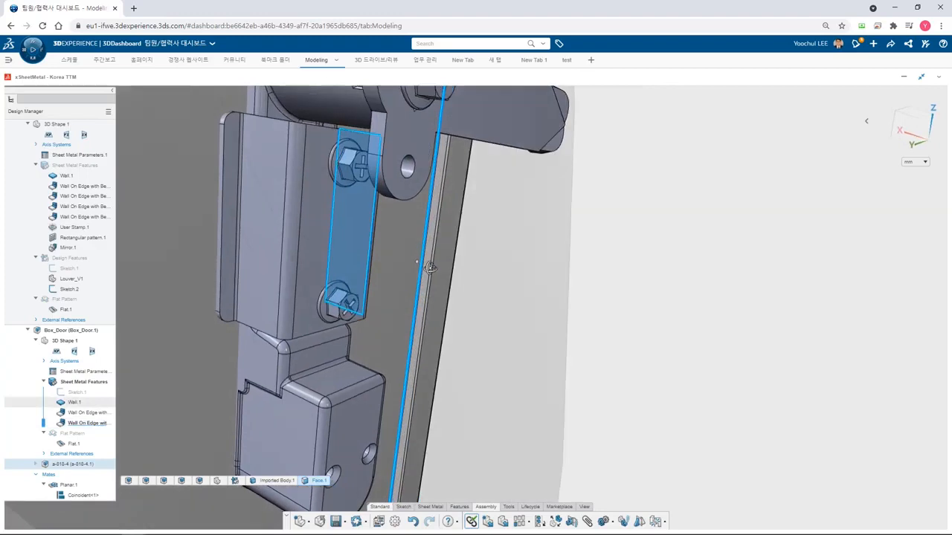
pyautogui.click(446, 234)
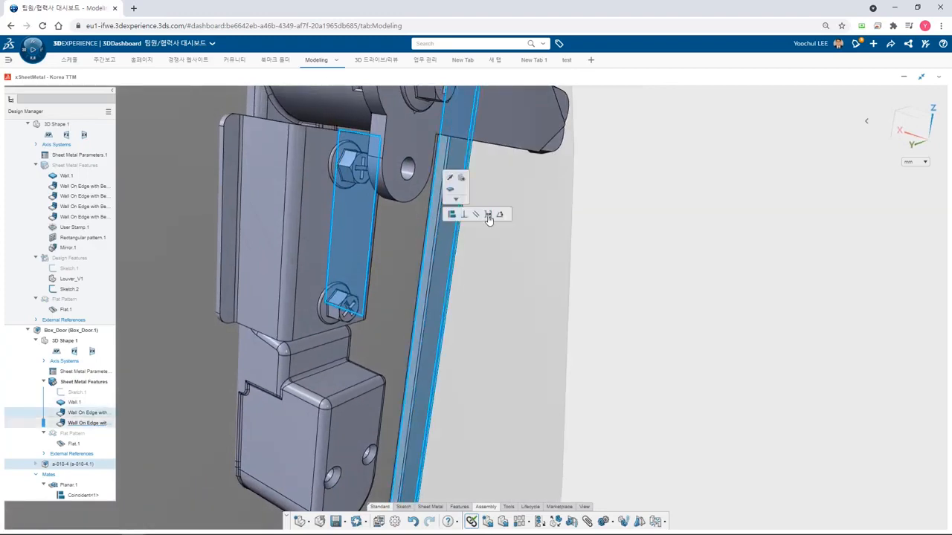
pyautogui.click(488, 215)
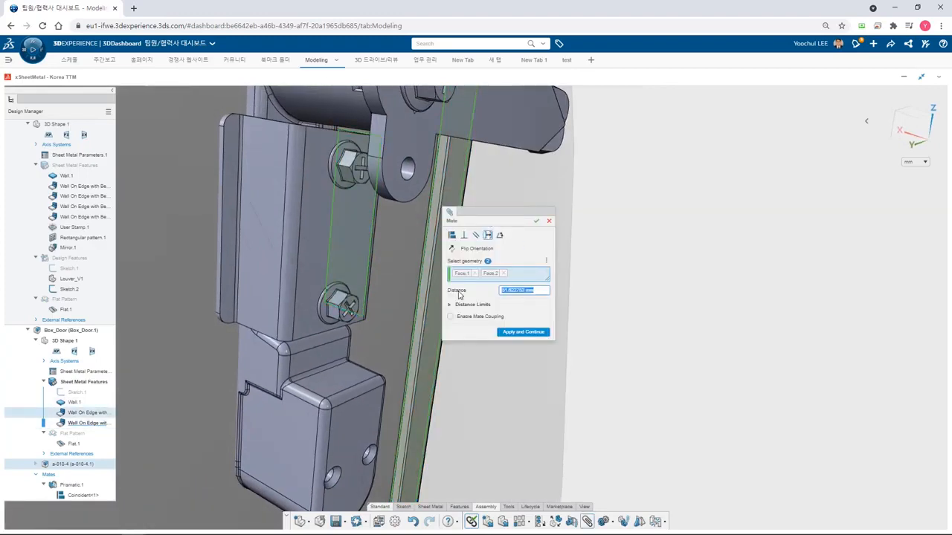
pyautogui.write('90')
pyautogui.press('Return')
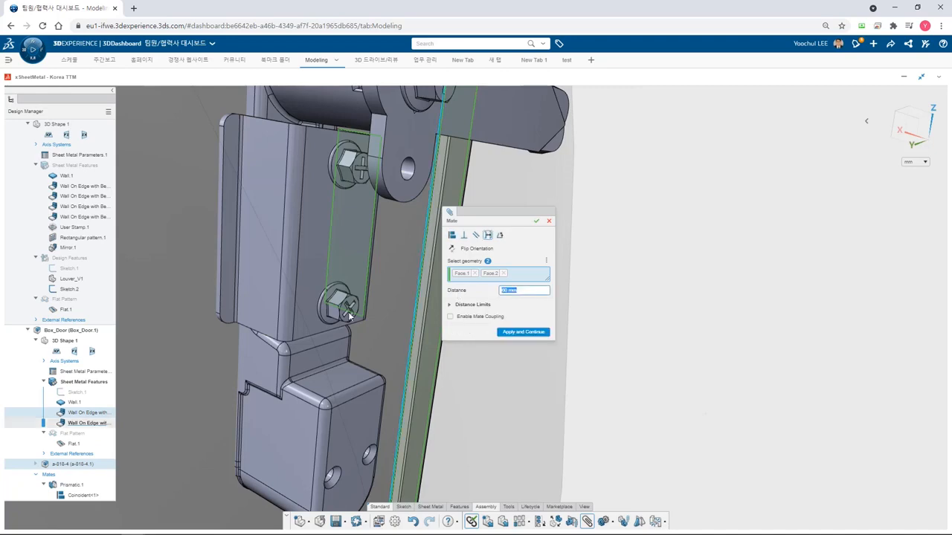
pyautogui.moveTo(393, 314); pyautogui.dragTo(275, 310, button='middle')
pyautogui.scroll(-2, 469, 331)
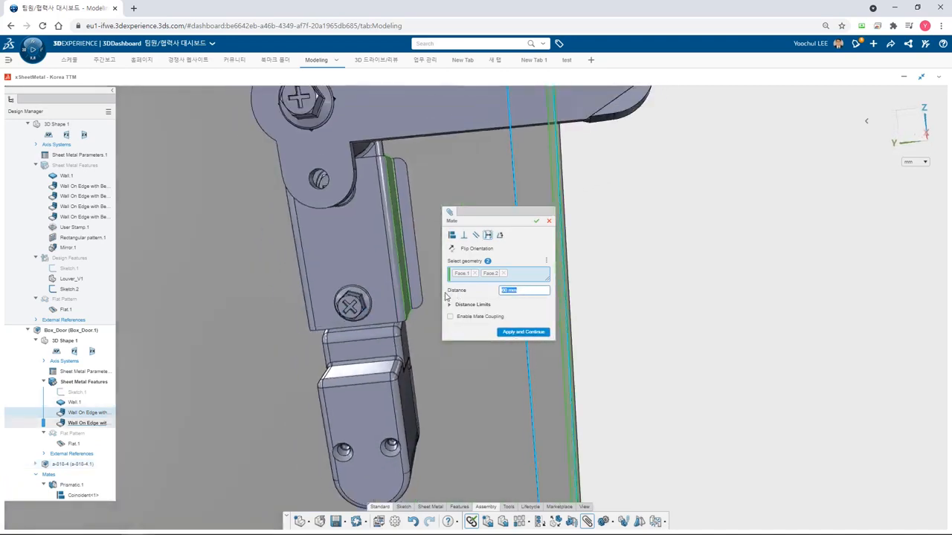
pyautogui.press('Return')
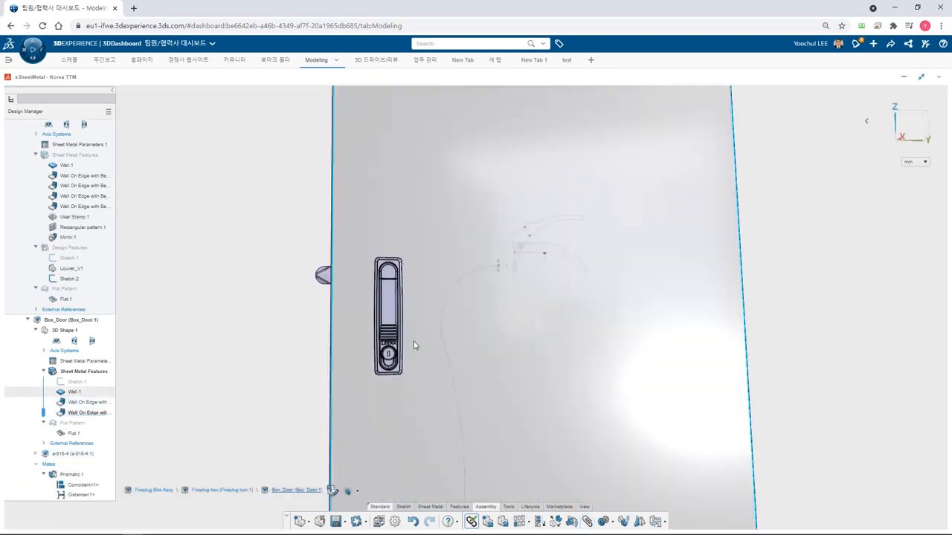
# Show the hidden Sheet Metal Features body of the Fireplug box around the door.
pyautogui.scroll(-3, 416, 342)
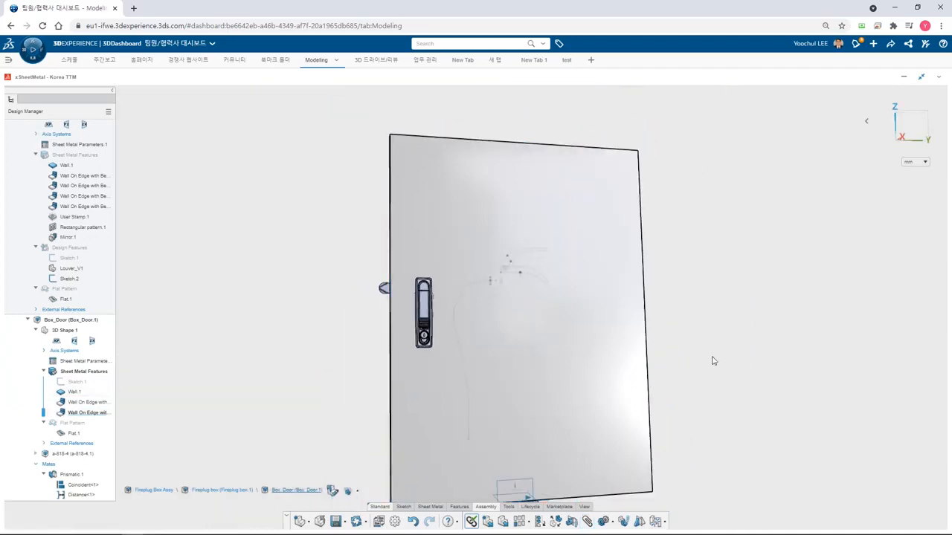
pyautogui.click(94, 157)
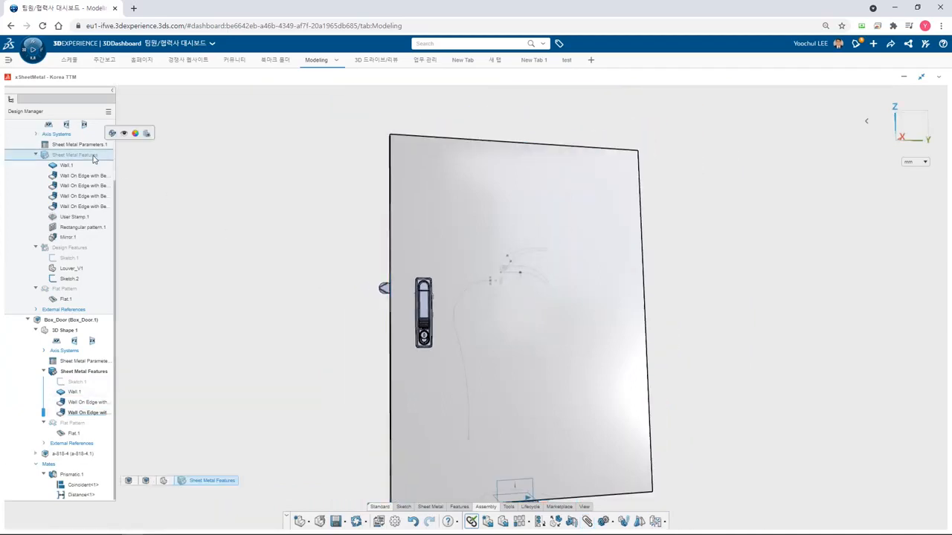
pyautogui.click(124, 134)
# Sketch a vertical slot on the door's front face, 200 mm wide, 450 mm between centres, its upper centre 175 mm below the top edge.
pyautogui.moveTo(580, 312)
pyautogui.mouseDown(button='middle')
pyautogui.moveTo(665, 329)
pyautogui.moveTo(584, 312)
pyautogui.mouseUp(button='middle')
pyautogui.click(584, 313)
pyautogui.click(608, 288)
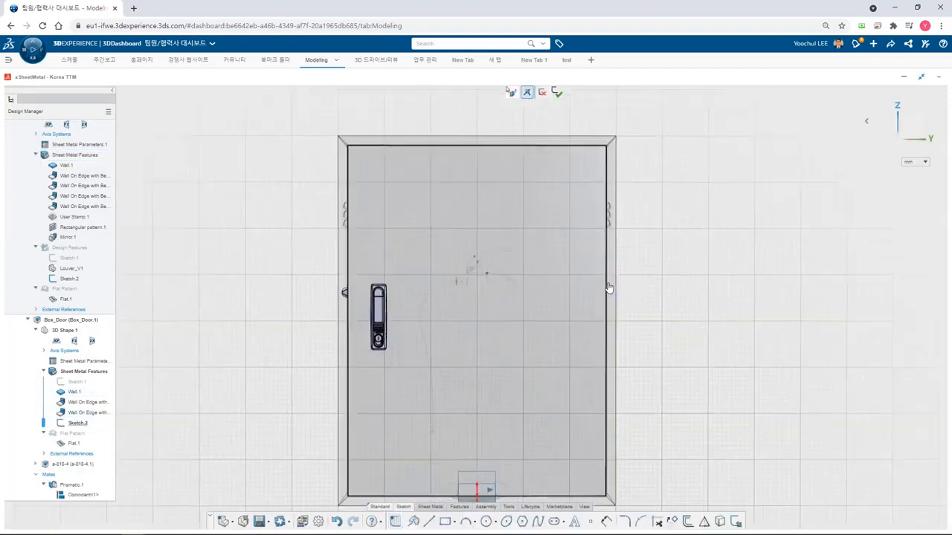
pyautogui.scroll(1, 568, 290)
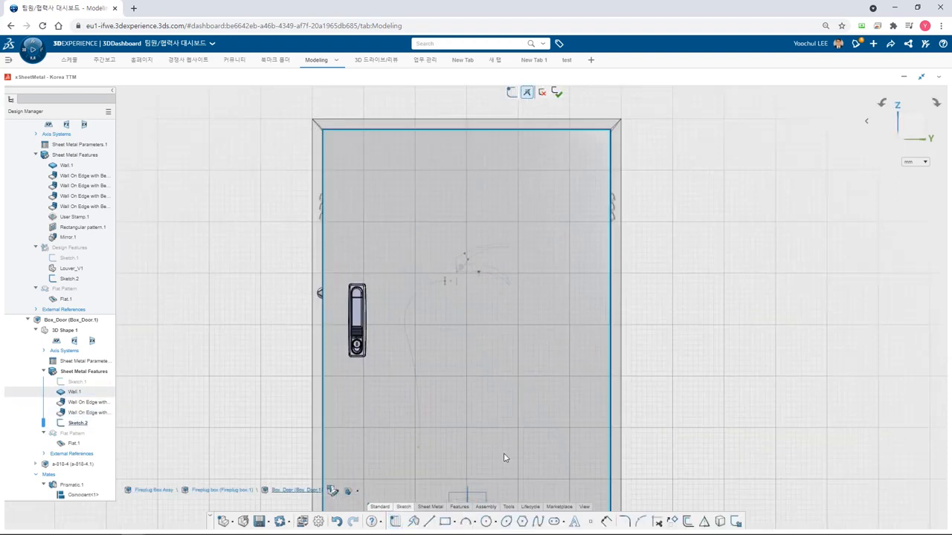
pyautogui.click(554, 521)
pyautogui.moveTo(467, 222)
pyautogui.mouseDown()
pyautogui.moveTo(484, 394)
pyautogui.moveTo(467, 443)
pyautogui.mouseUp()
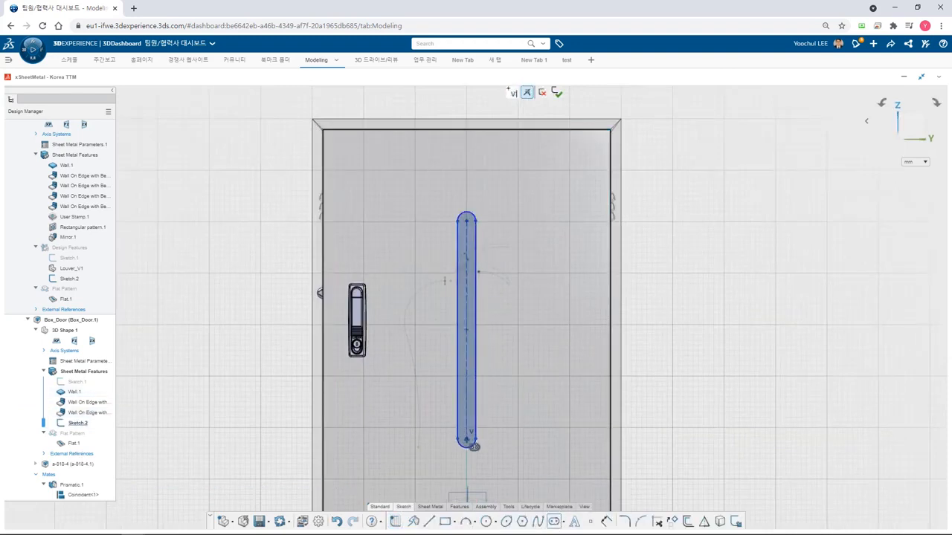
pyautogui.click(467, 448)
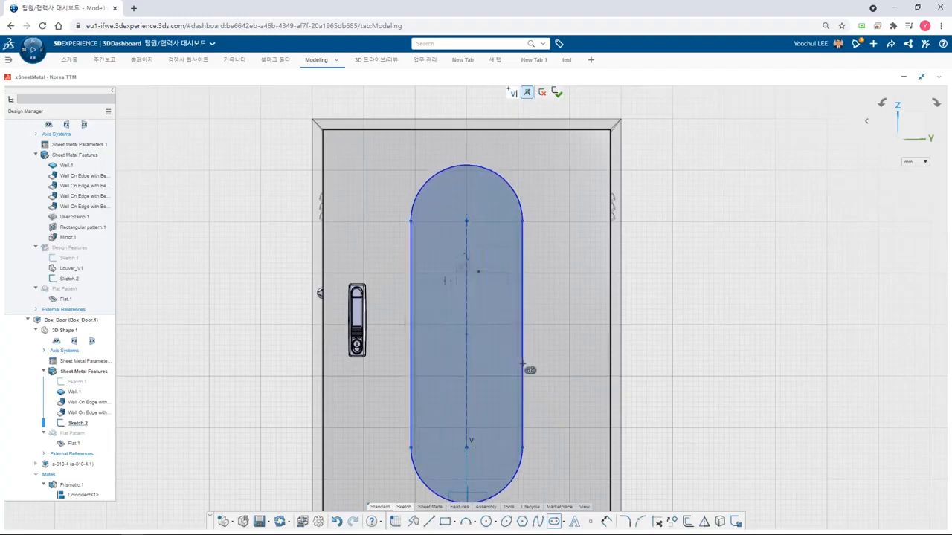
pyautogui.click(519, 366)
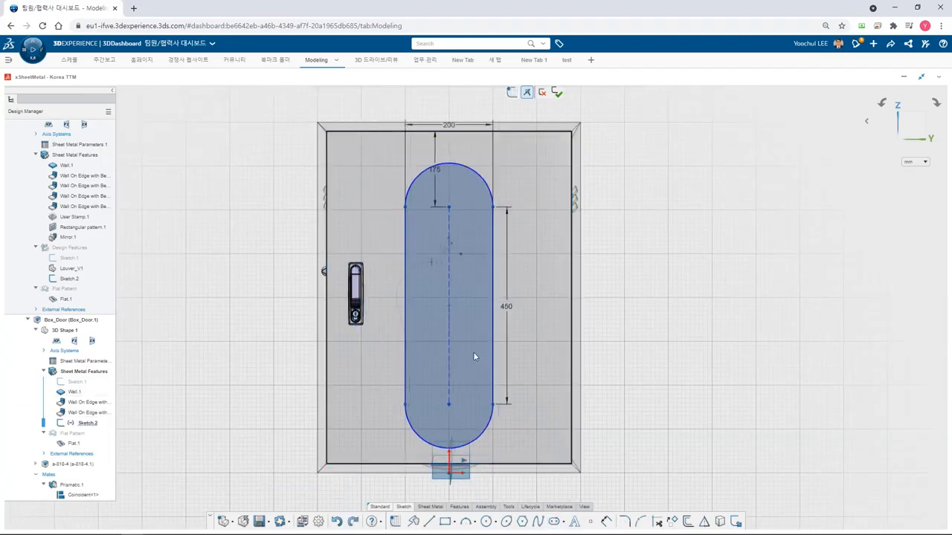
# Constrain the slot's lower centre to the sketch's vertical axis and cut the slot profile out of the door wall.
pyautogui.click(449, 405)
pyautogui.keyDown('ctrl'); pyautogui.click(449, 459); pyautogui.keyUp('ctrl')
pyautogui.click(469, 431)
pyautogui.click(647, 379)
pyautogui.click(556, 94)
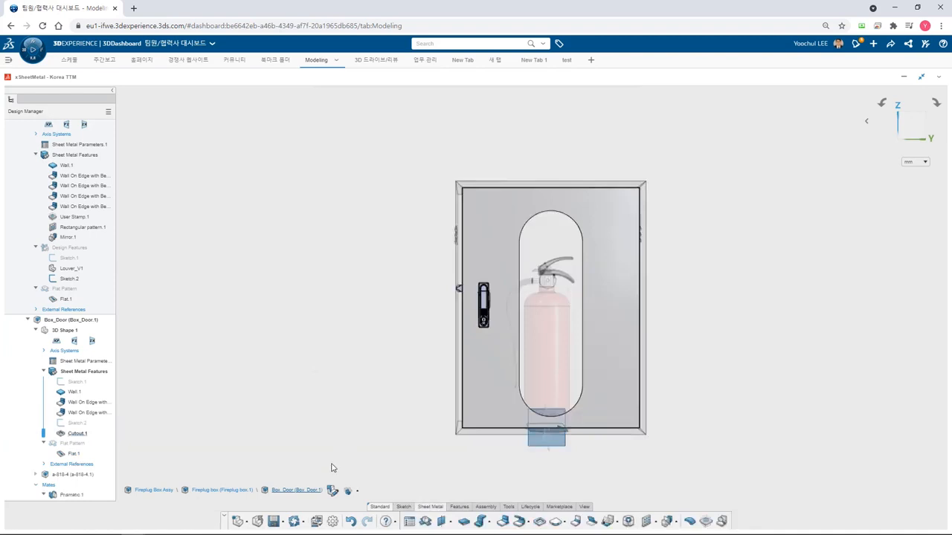
# Save the model and make the top-level Fireplug Box Assy the active component.
pyautogui.click(274, 521)
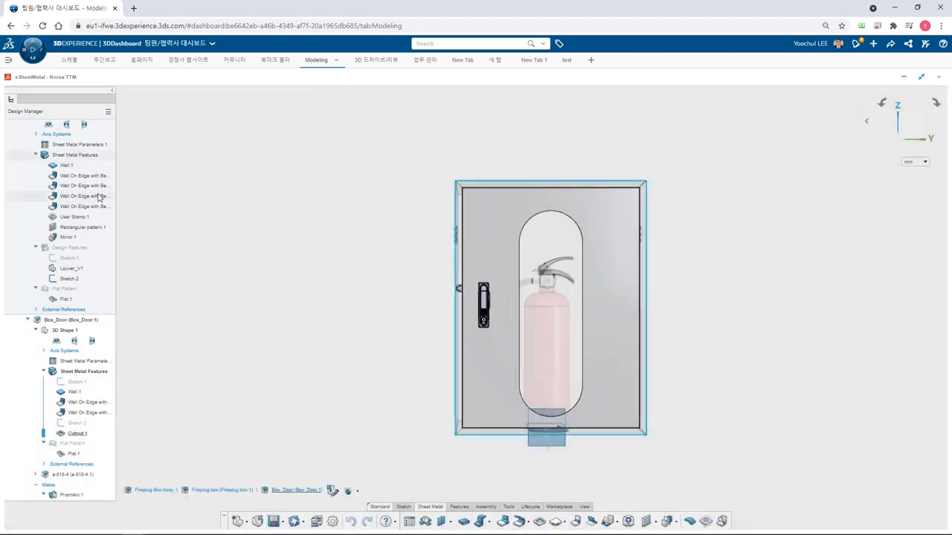
pyautogui.scroll(2, 99, 197)
pyautogui.doubleClick(51, 125)
pyautogui.click(367, 281)
# Hide the wireframe curves around the fire extinguisher in the assembly view.
pyautogui.scroll(2, 553, 373)
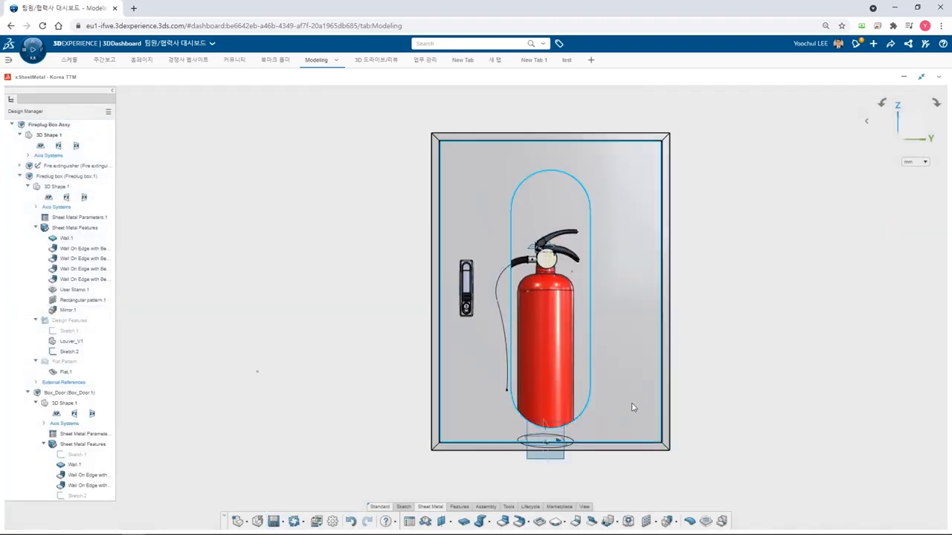
pyautogui.click(584, 506)
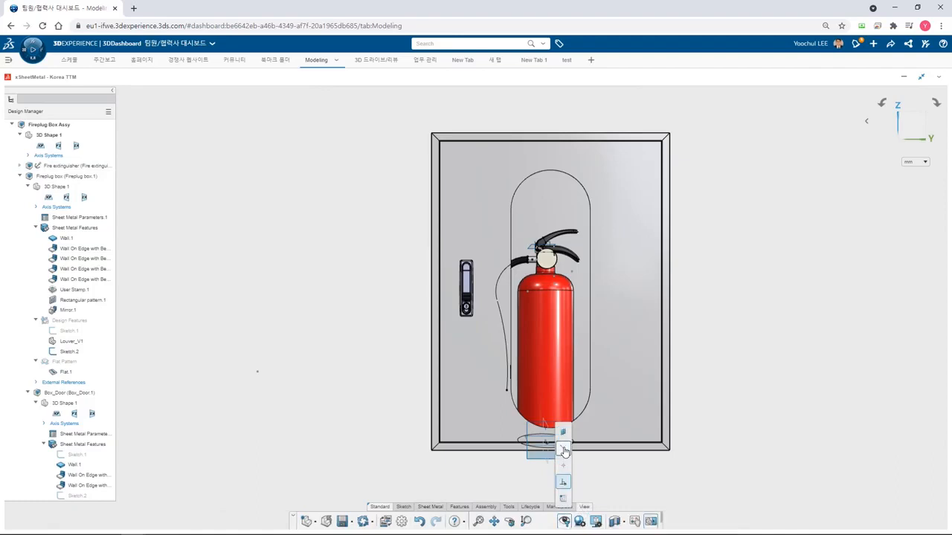
pyautogui.click(605, 482)
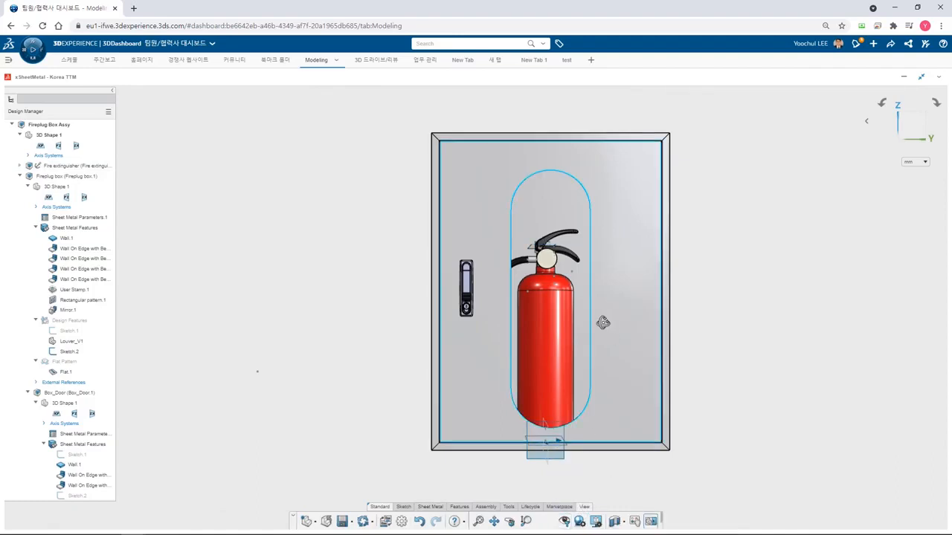